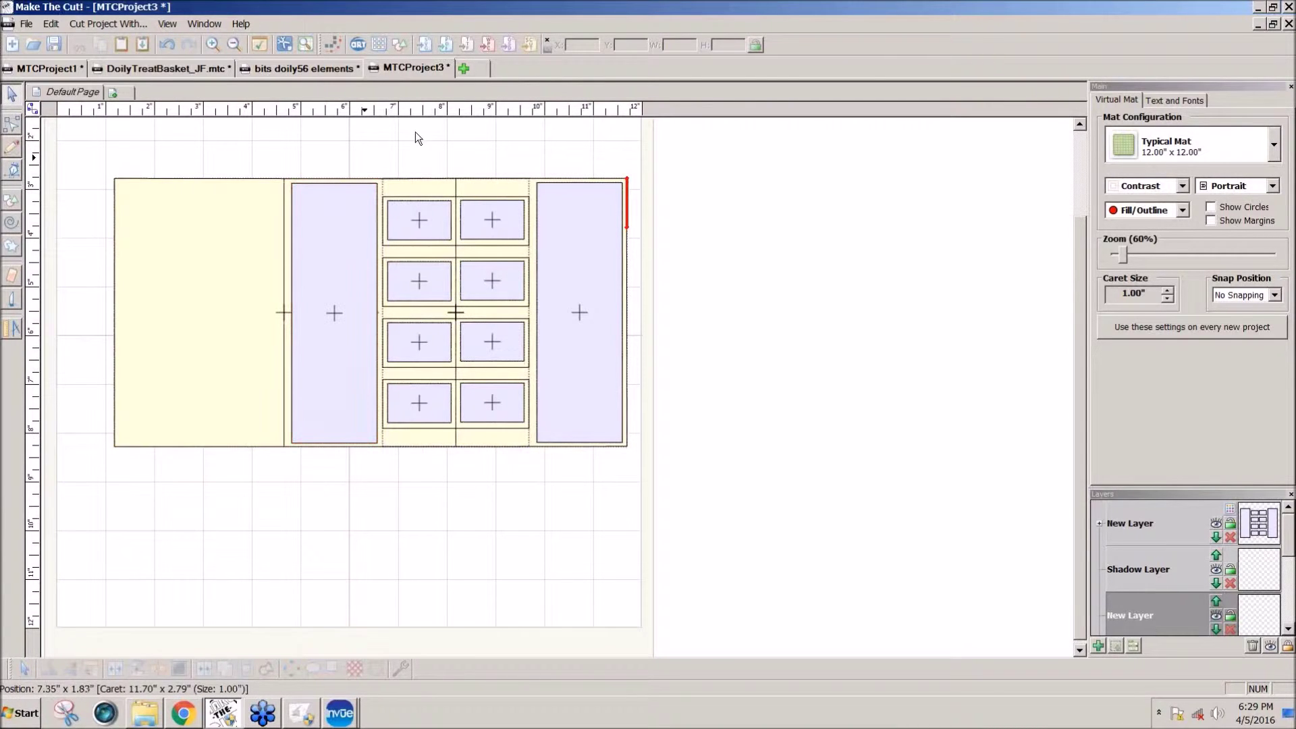
Step: Select the tall purple panel, undo an accidental sideways shift, and deselect
left_click(358, 262)
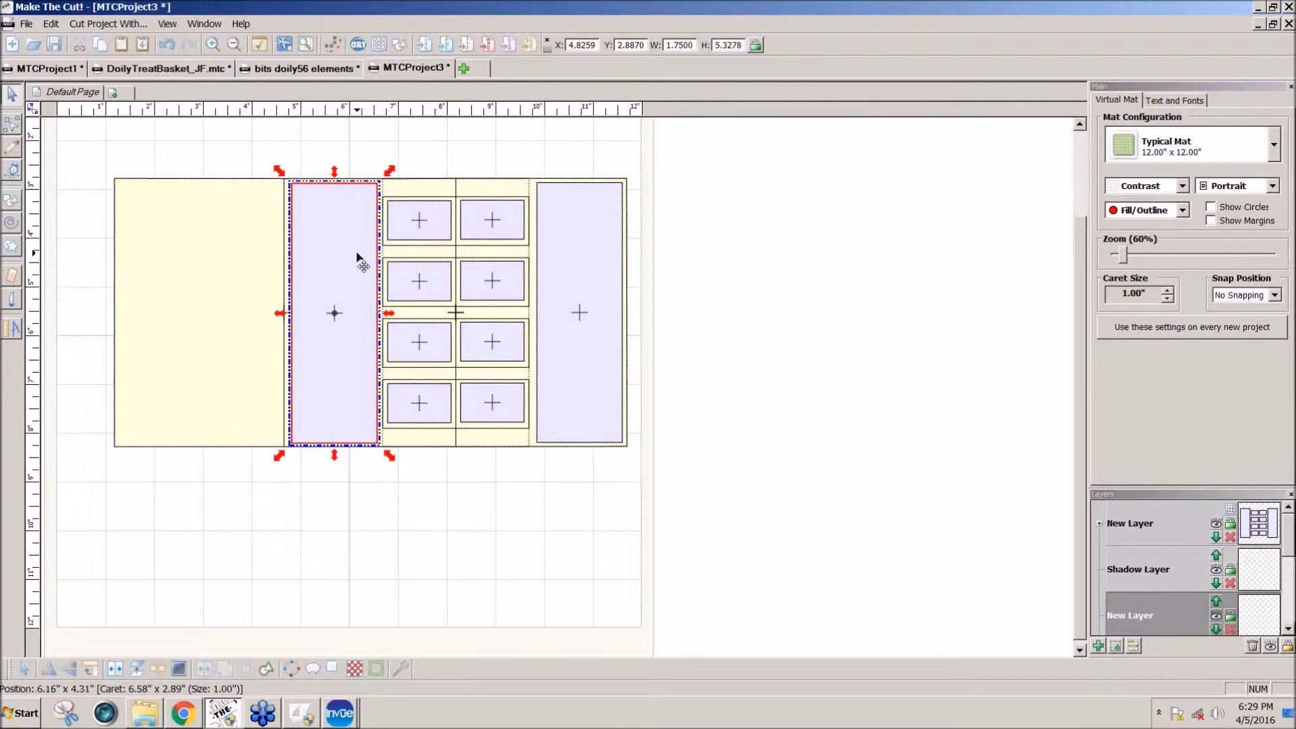
mouse_move(358, 262)
left_mouse_down()
mouse_move(236, 258)
mouse_move(373, 257)
left_mouse_up()
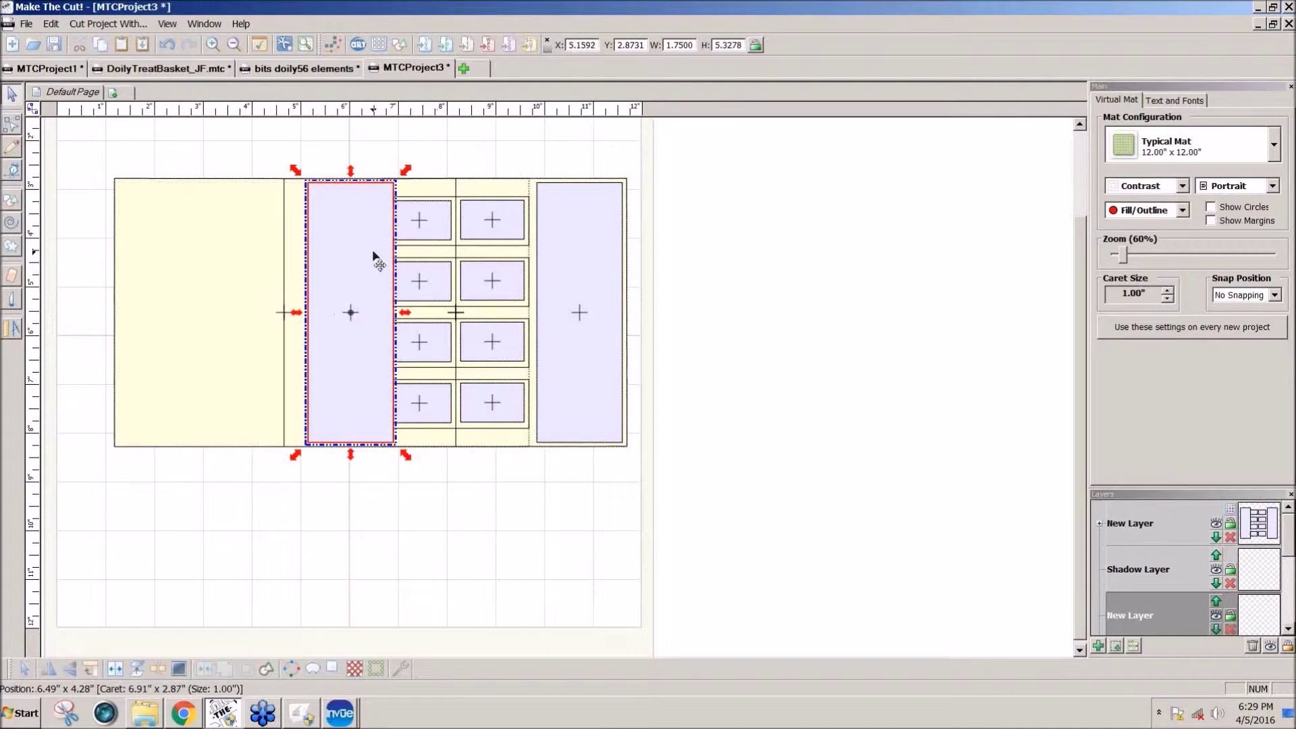
key("ctrl+z")
left_click(756, 359)
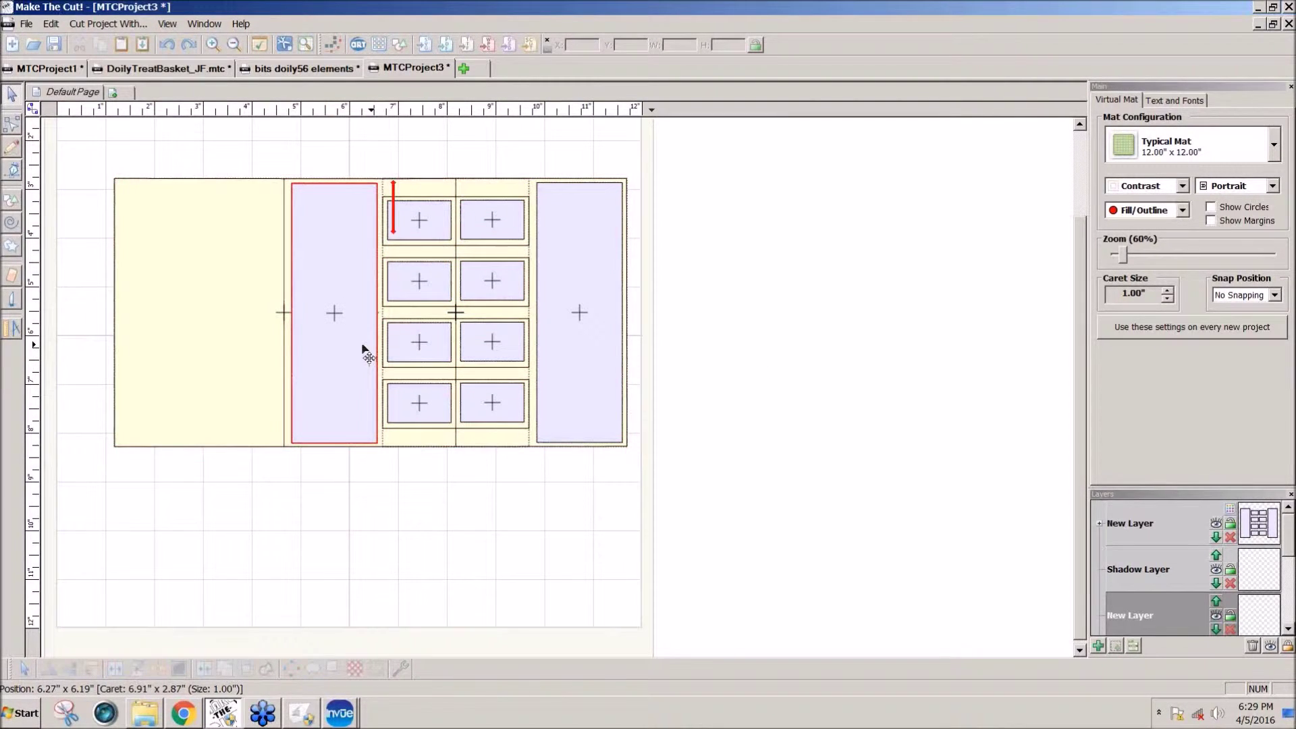
Step: Copy the tall panel into the card's left section, widen it to 3.25 in, and align it
left_click_drag(363, 346, 191, 345)
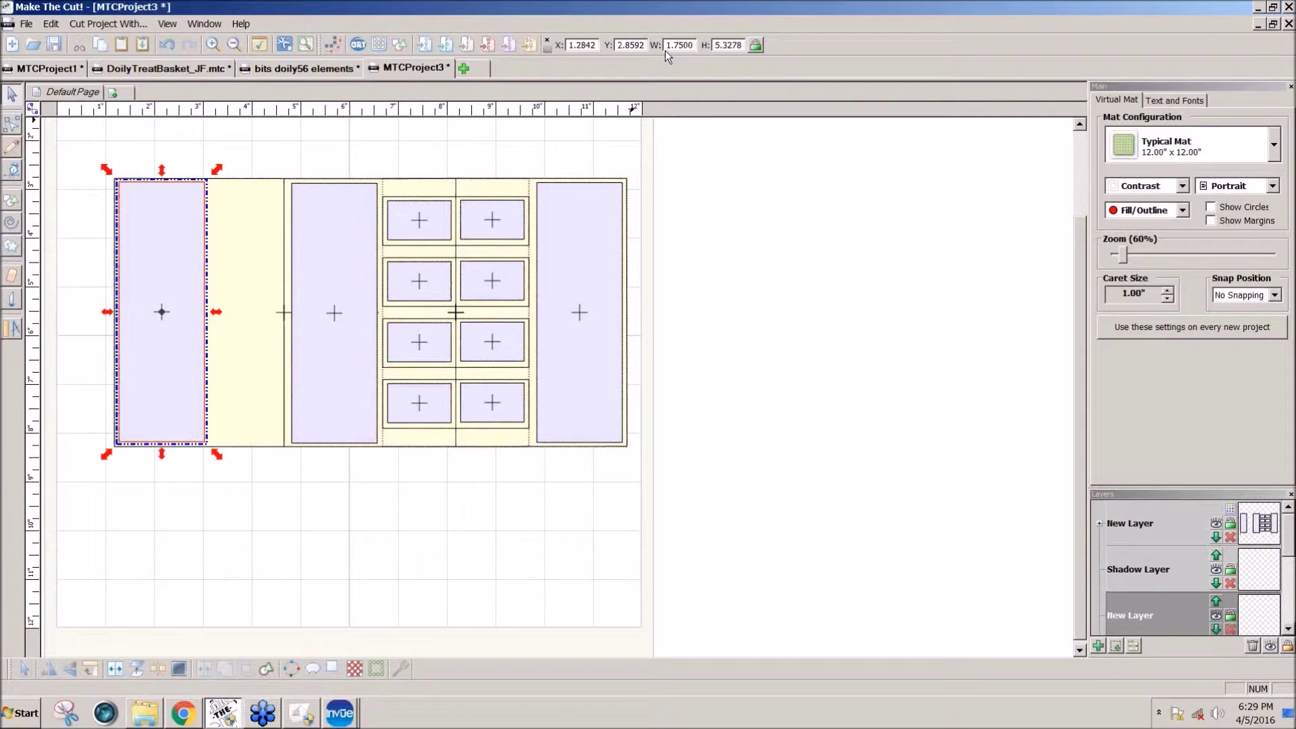
left_click_drag(694, 46, 660, 53)
type("3.25")
key("Return")
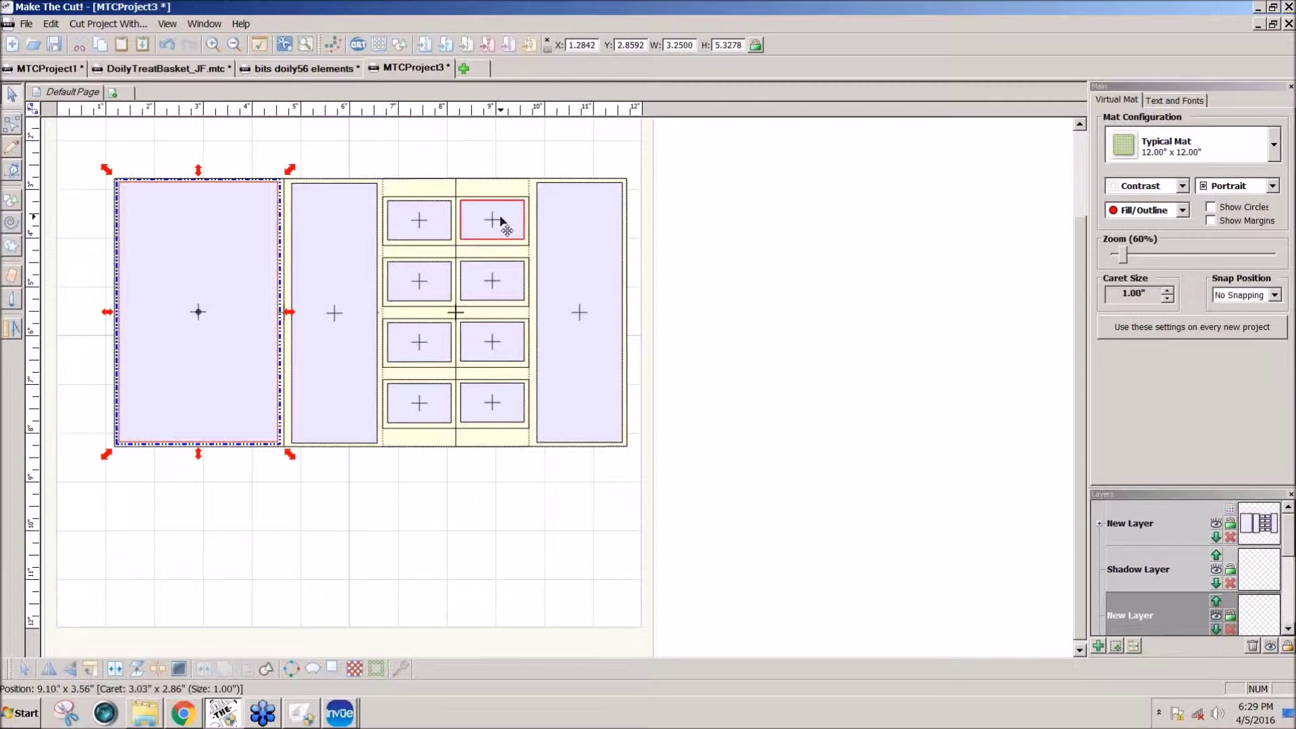
left_click_drag(211, 347, 198, 359)
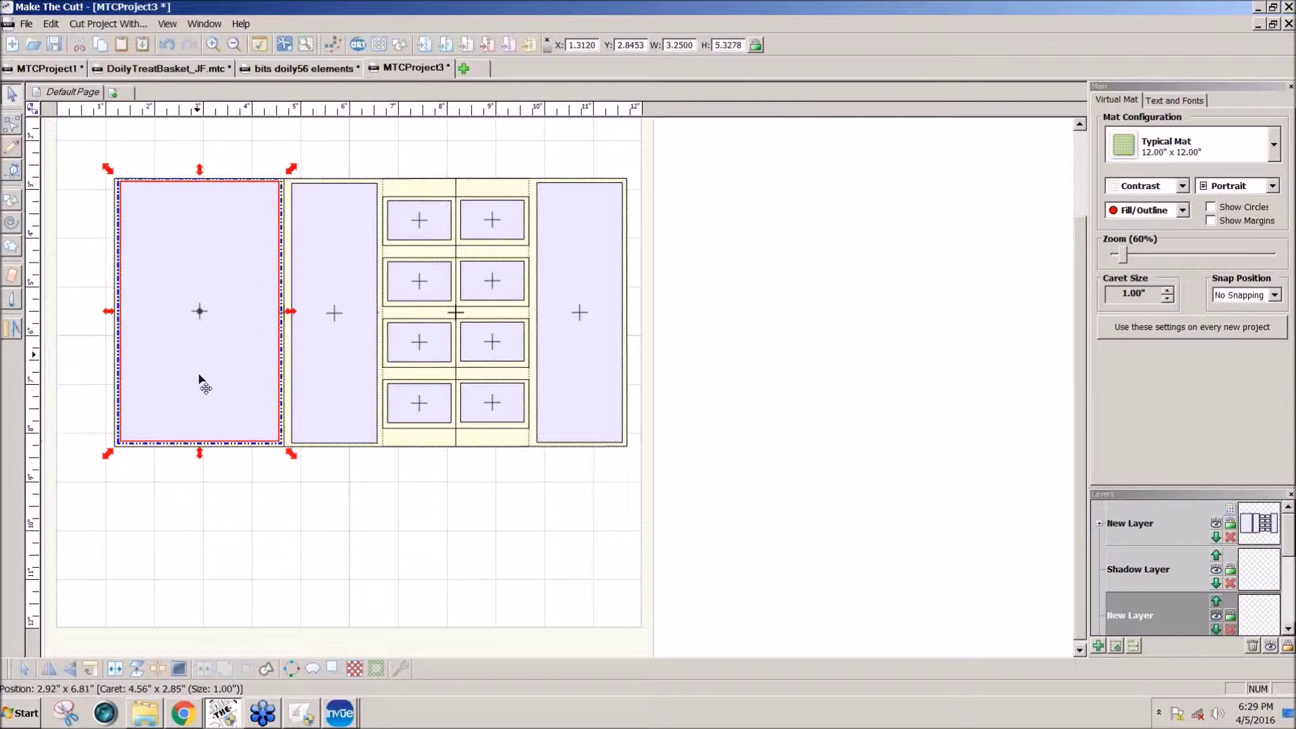
Step: Generate a -0.25 inch shadow for the left panel, then undo it
left_click(329, 670)
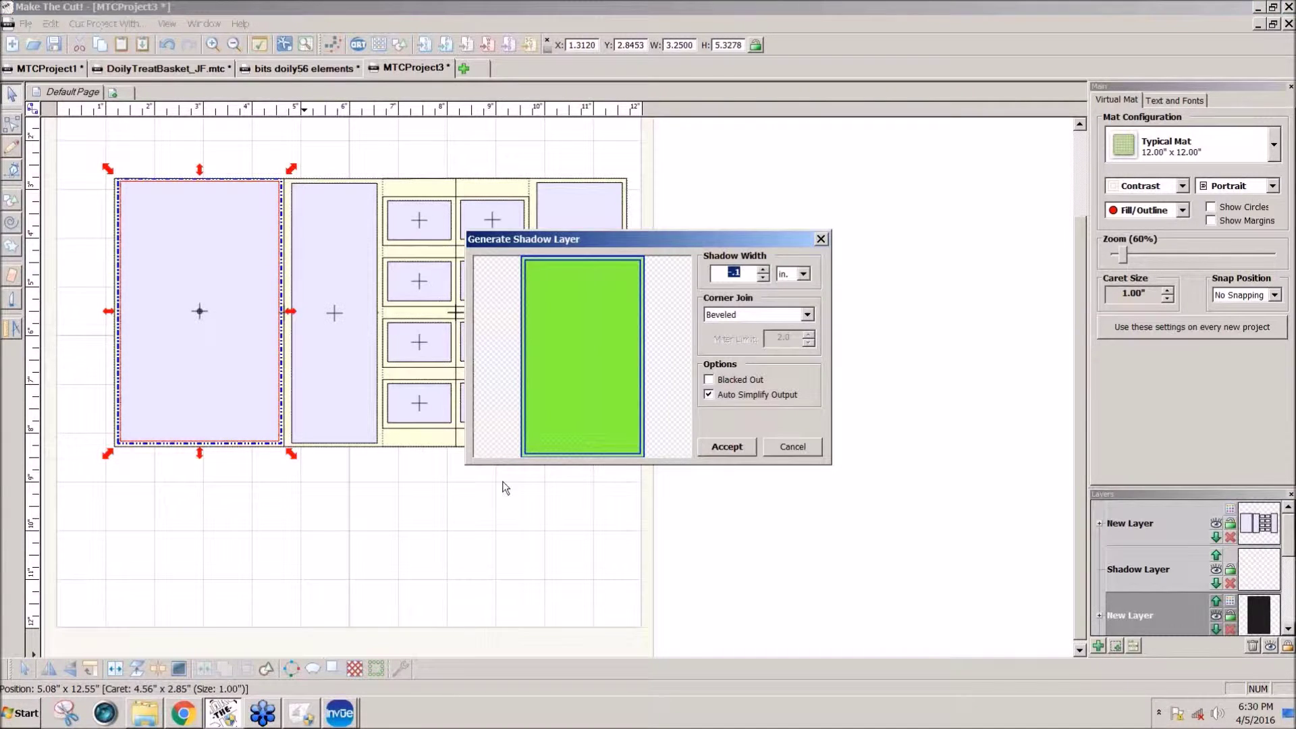
left_click(745, 274)
type("5")
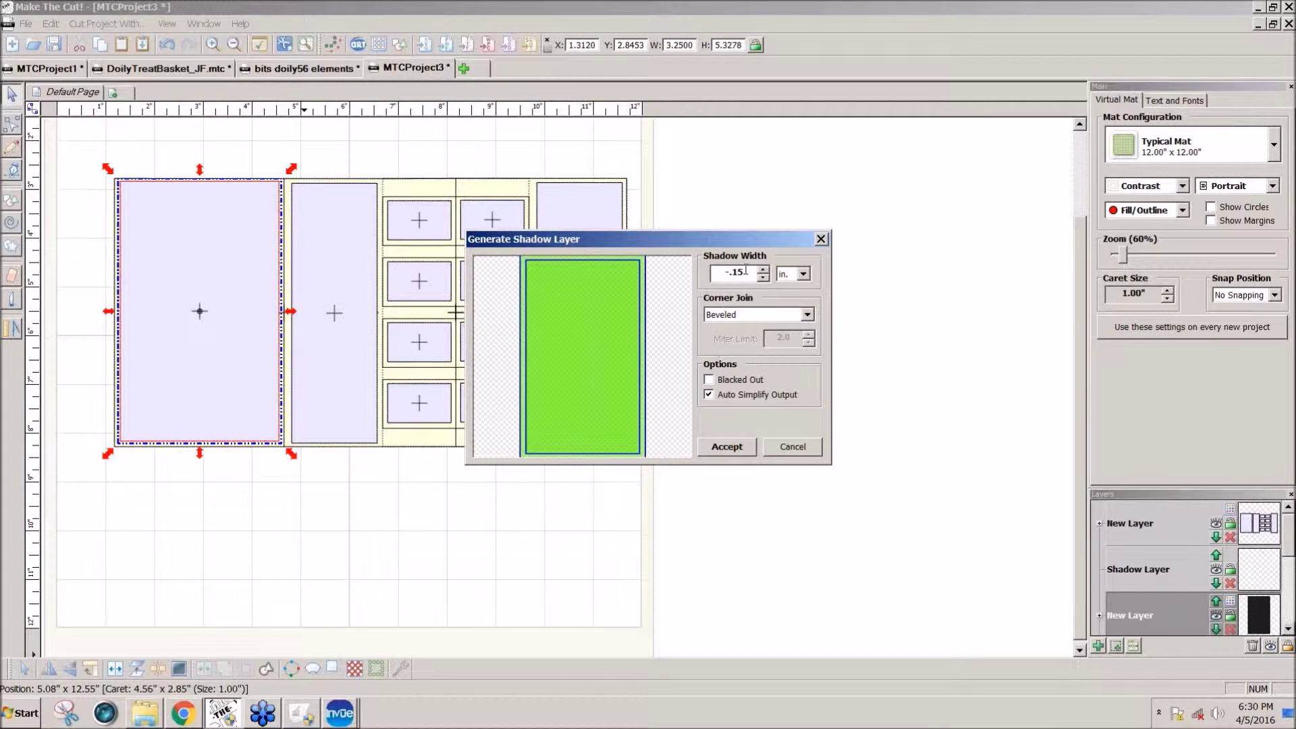
left_click_drag(745, 272, 737, 272)
type("2")
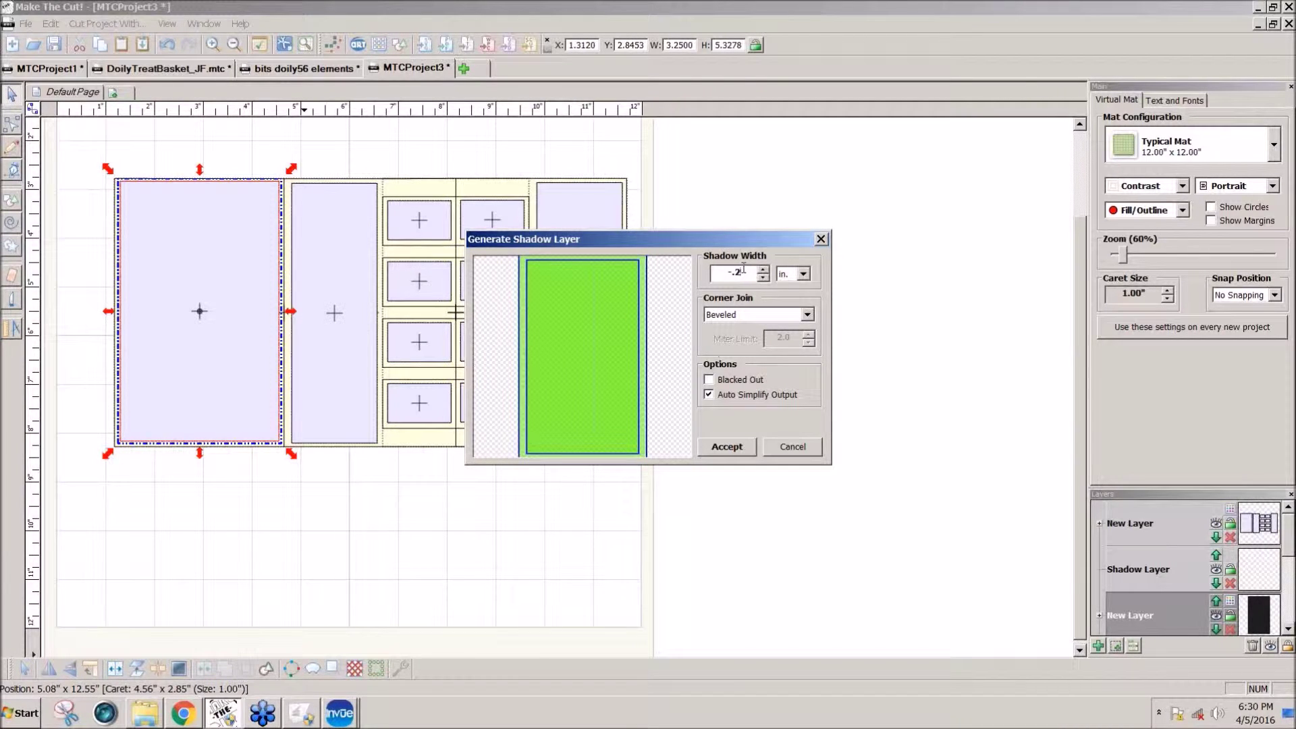
type("5")
left_click(734, 449)
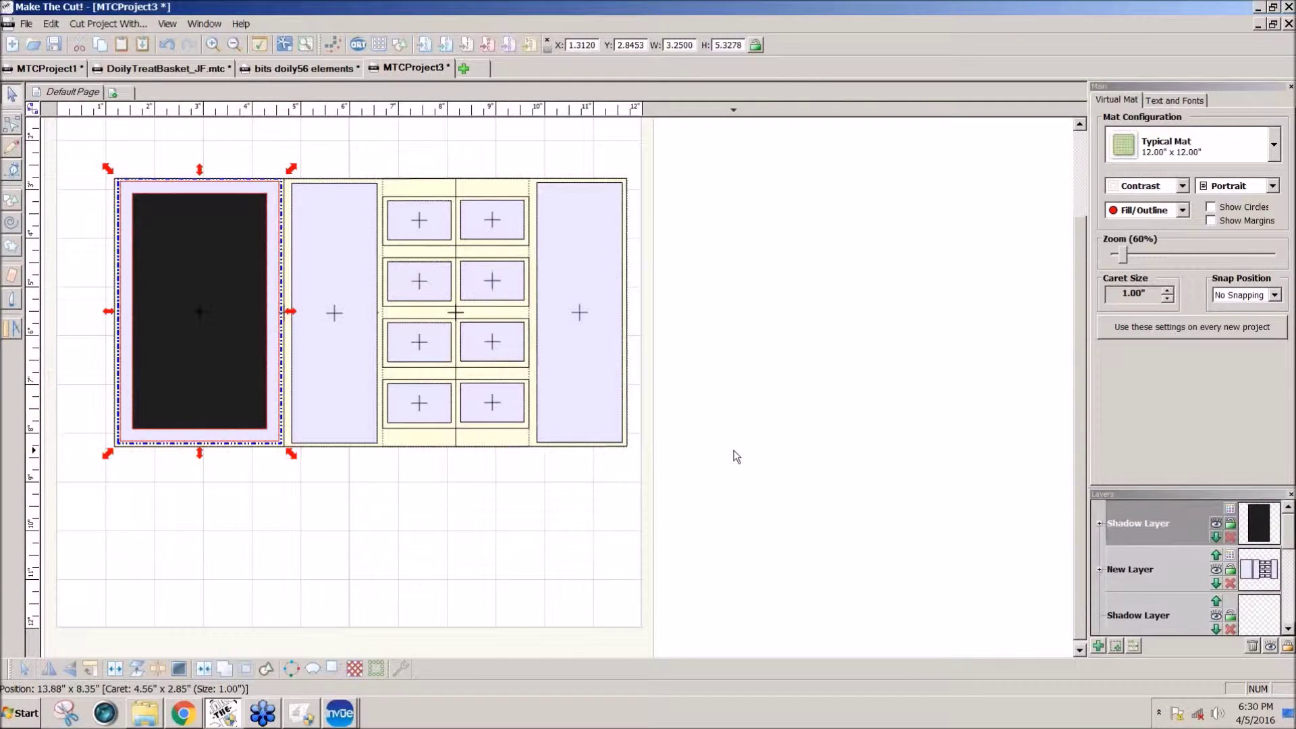
key("ctrl+z")
left_click(350, 558)
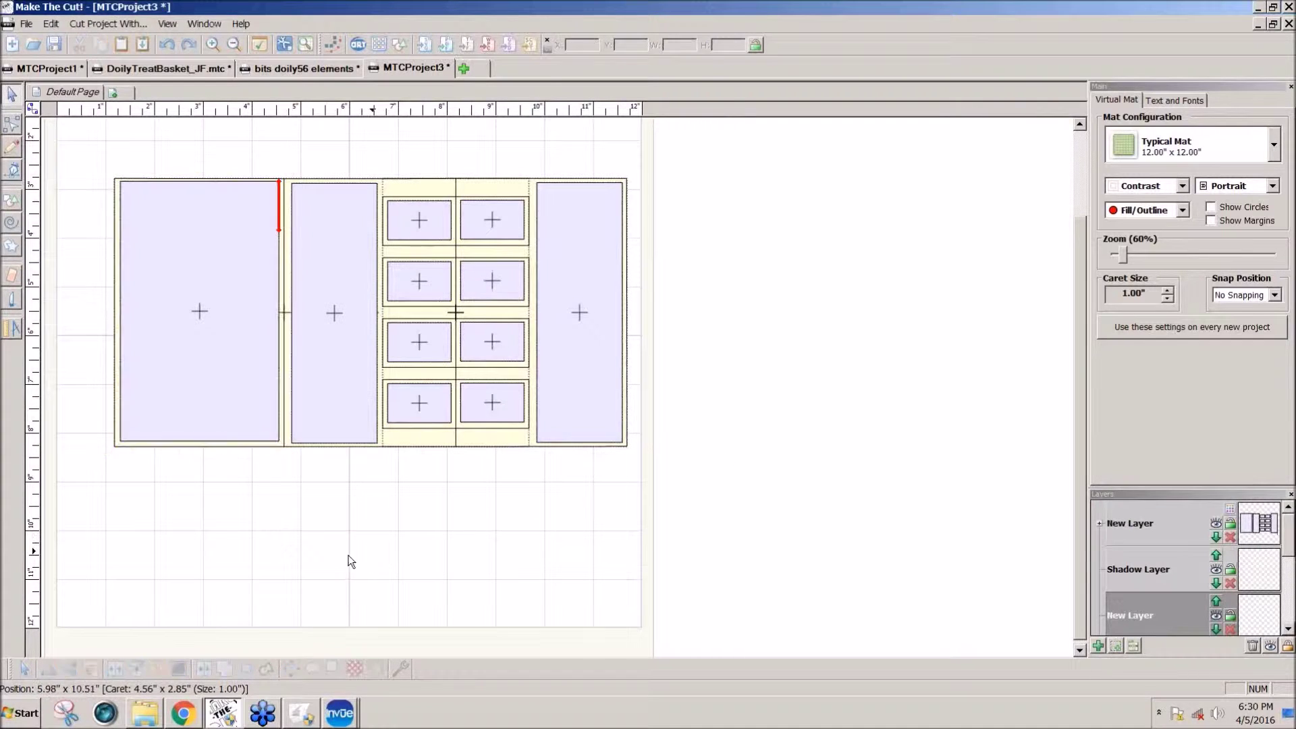
Step: Regenerate the left panel's shadow layer with a -0.2 inch width
left_click(249, 412)
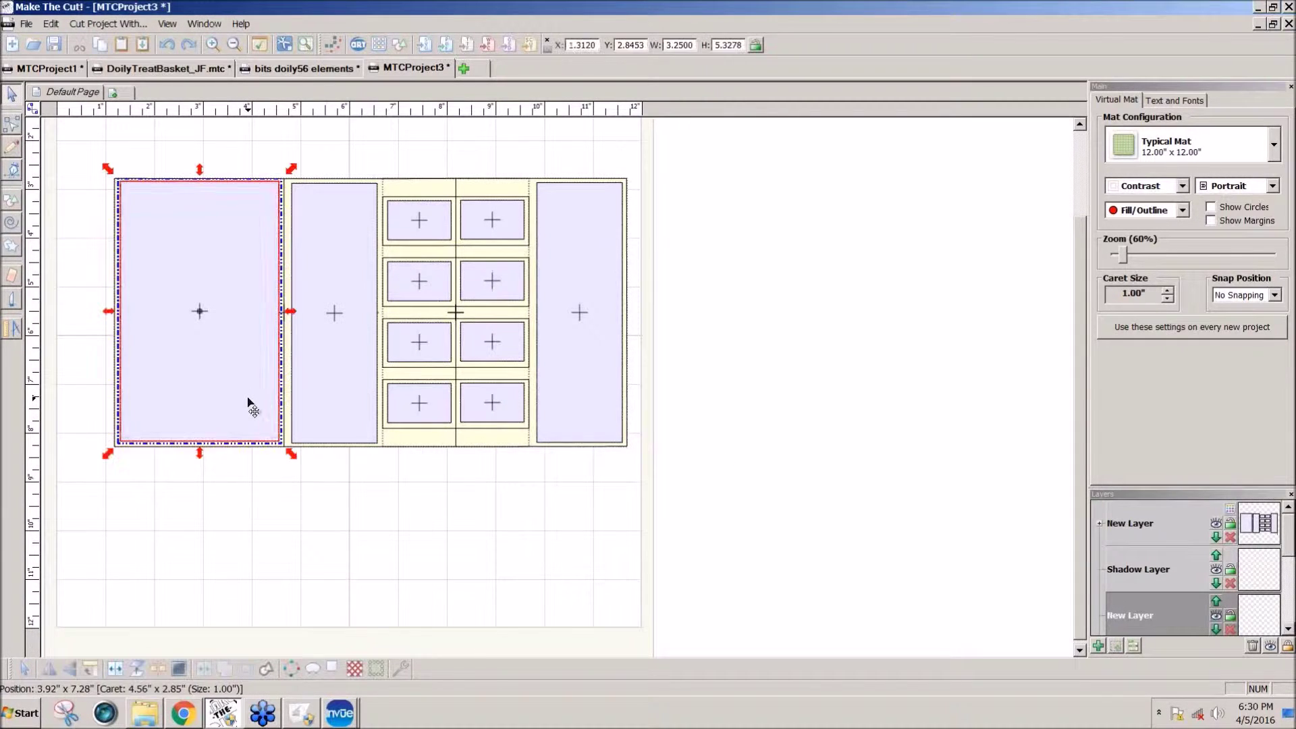
left_click(331, 667)
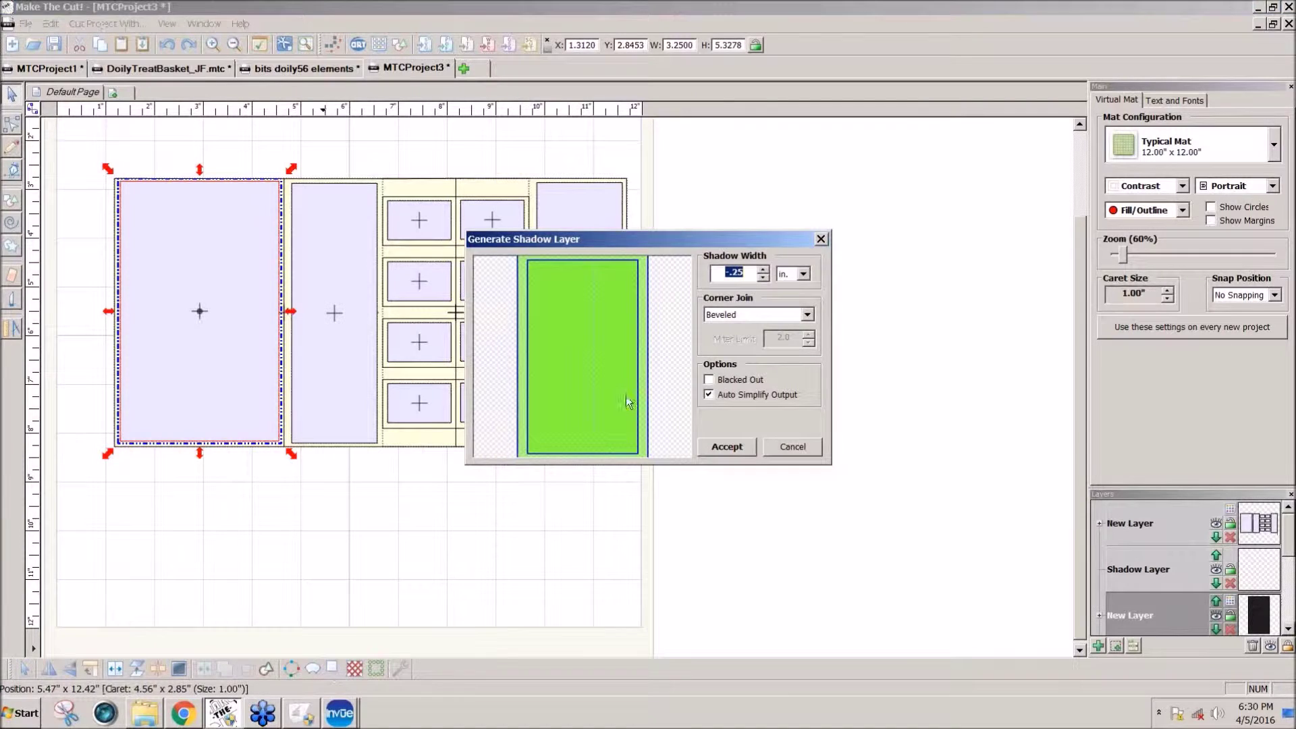
left_click(751, 271)
key("BackSpace")
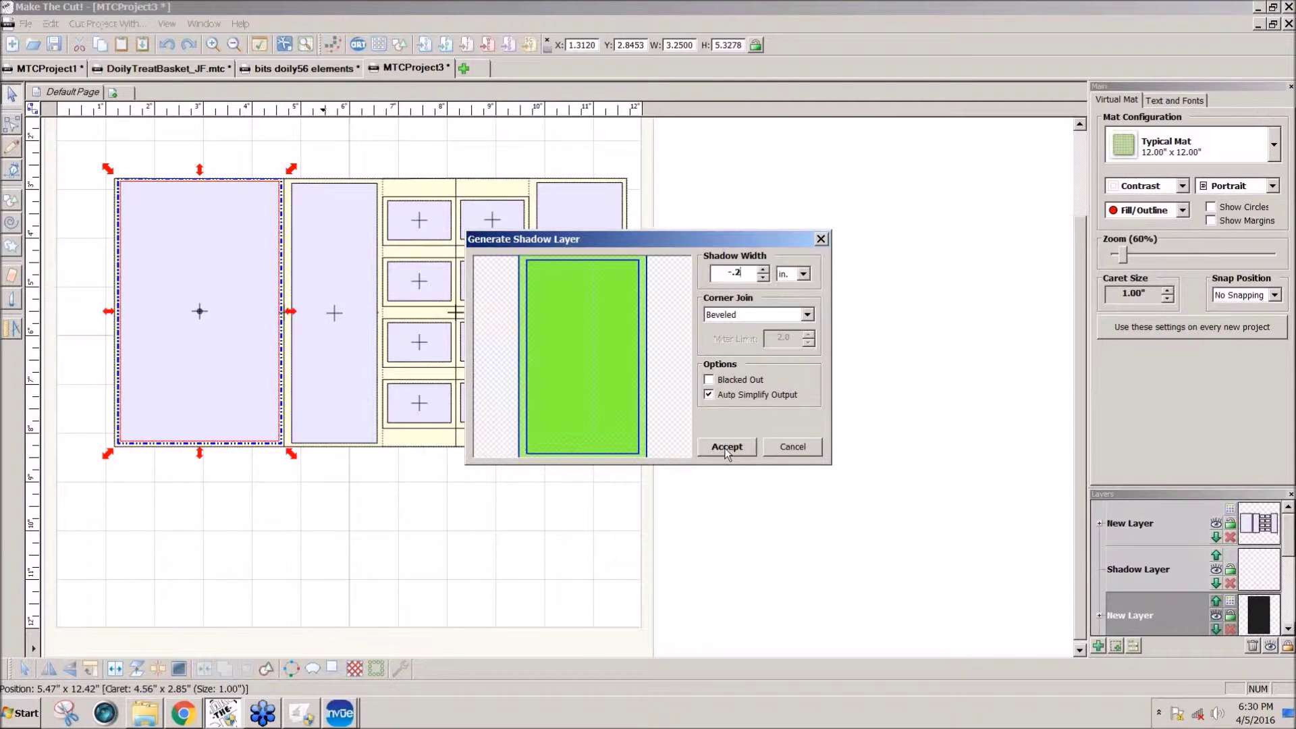
left_click(727, 447)
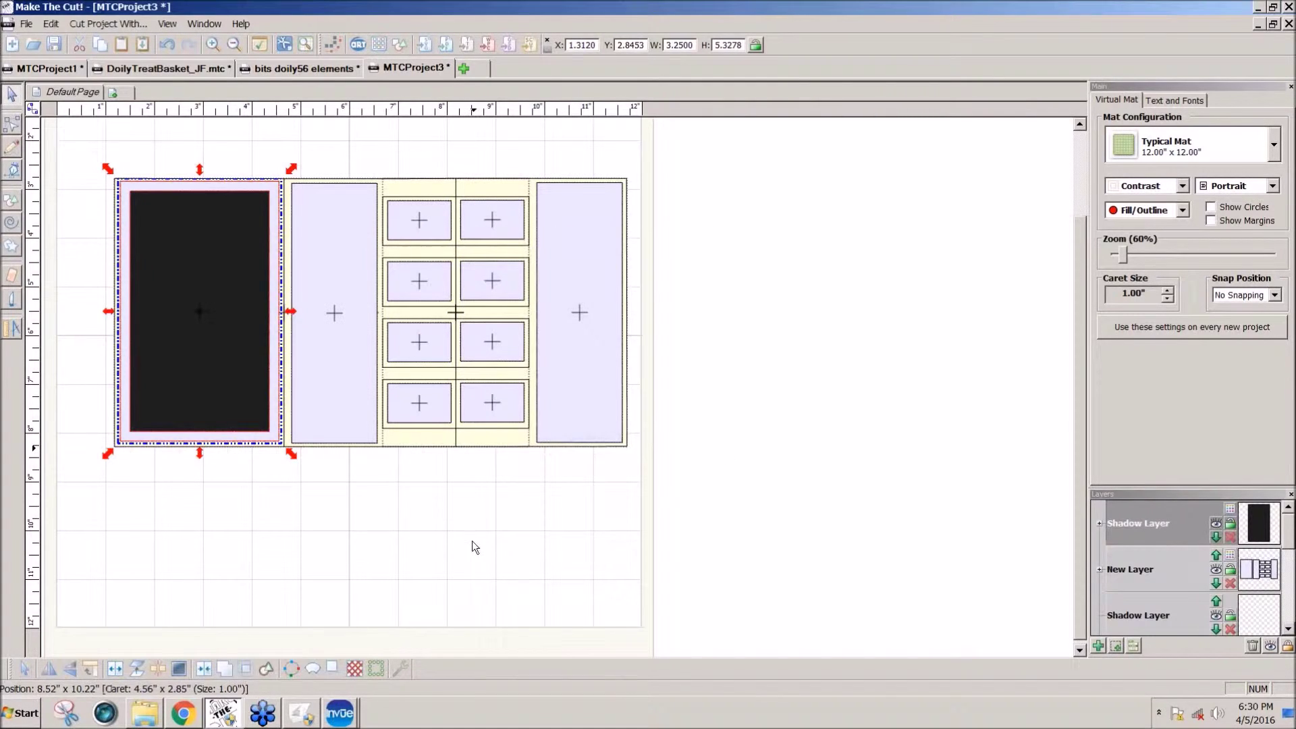
left_click(472, 544)
Step: Change the inset shadow shape's layer colour to Lavender
left_click(184, 379)
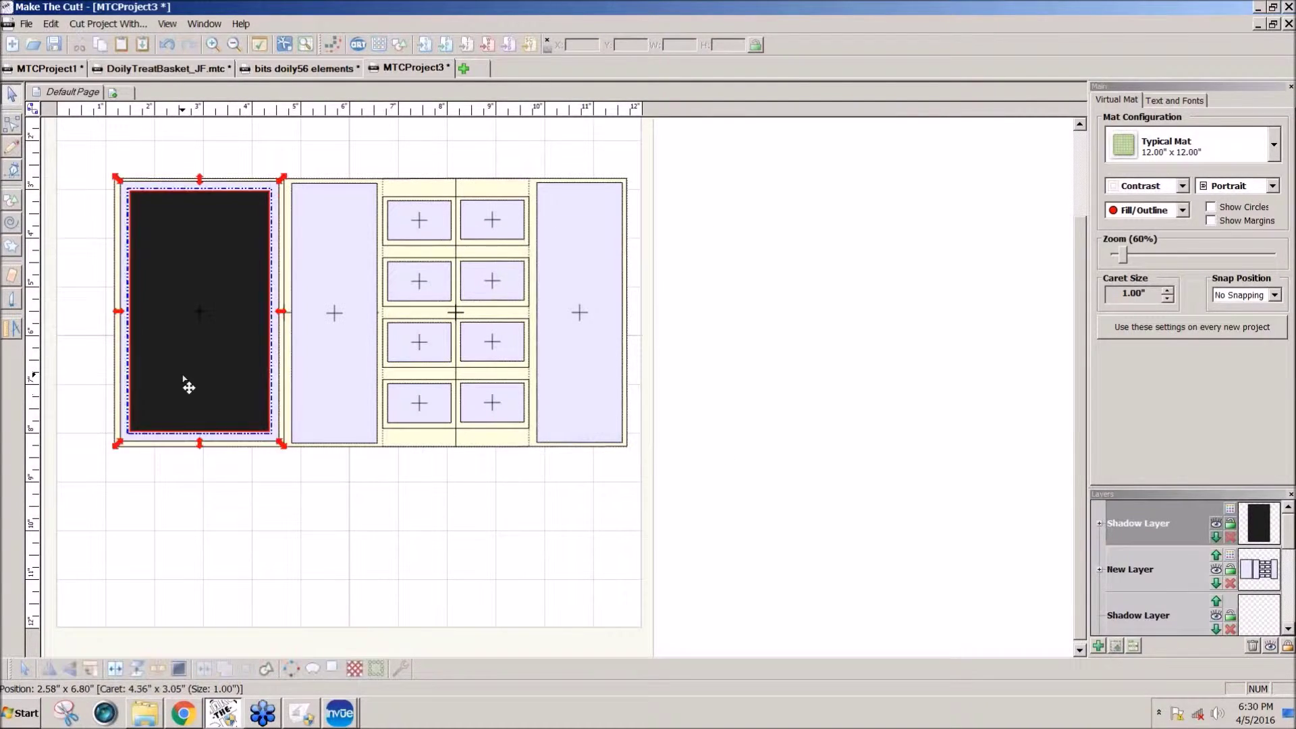
left_click(1229, 511)
left_click(1276, 591)
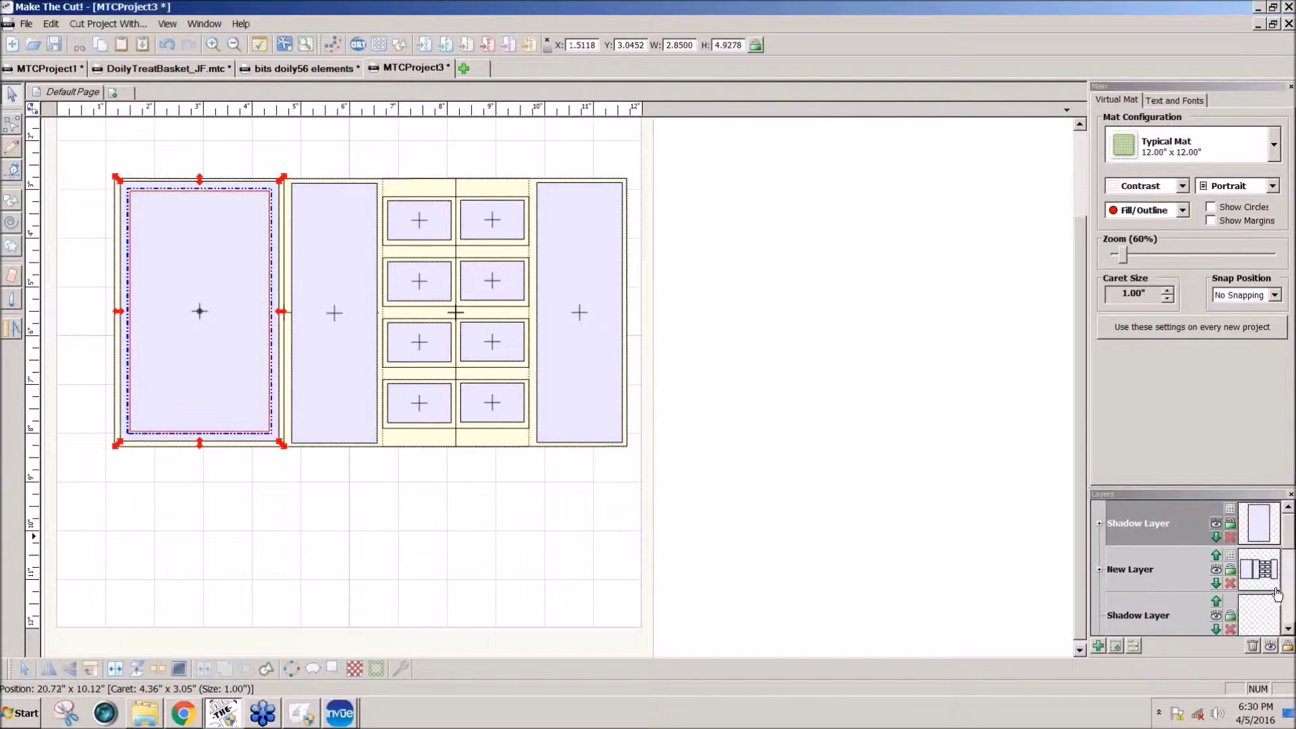
Step: Apply a diamond lattice (0.11" width, 0.24" gap, 44.28°) to the inner lavender shape
left_click(167, 132)
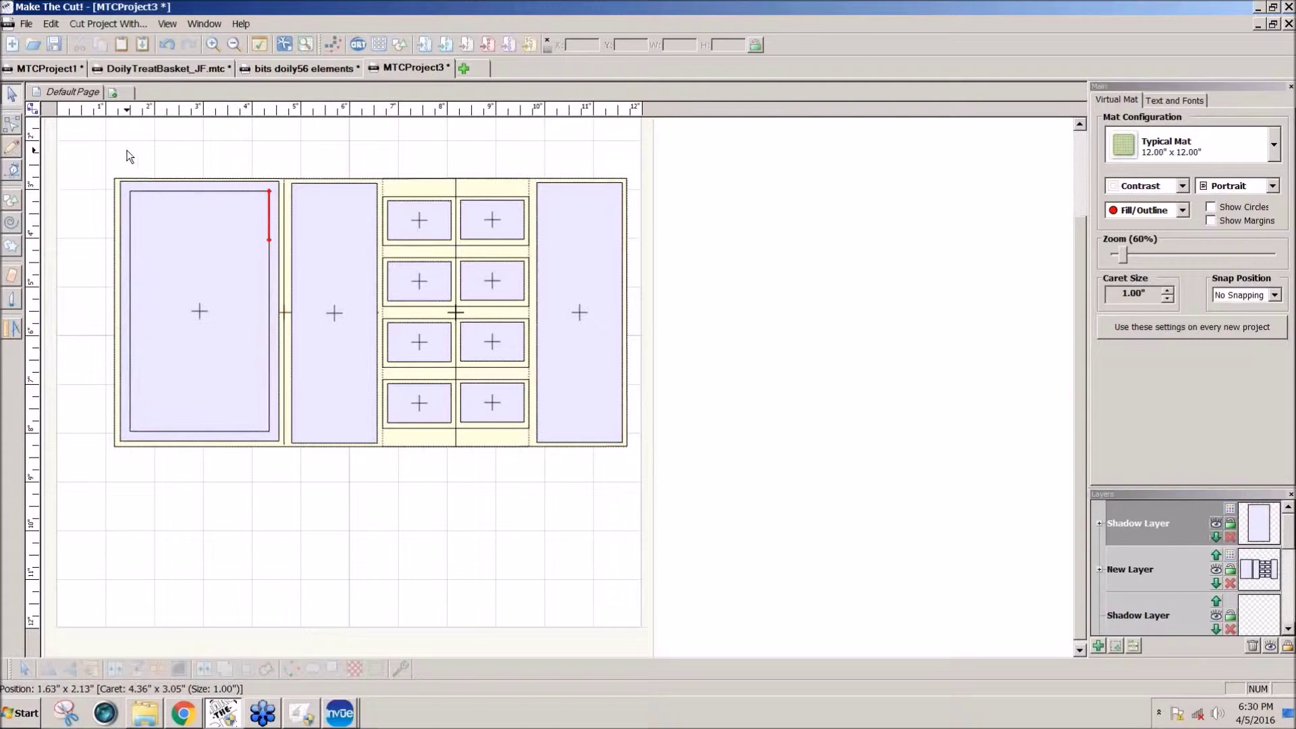
left_click_drag(113, 150, 284, 492)
left_click(364, 510)
left_click(208, 397)
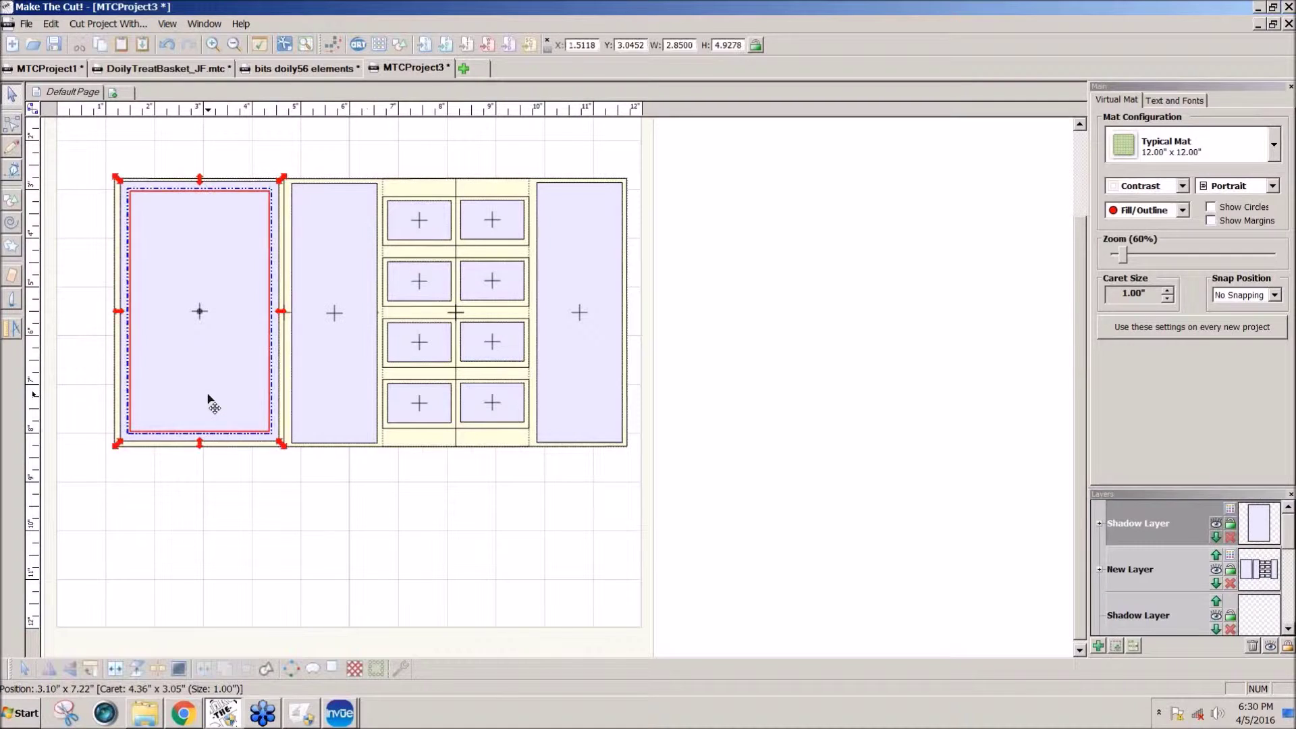
left_click(353, 669)
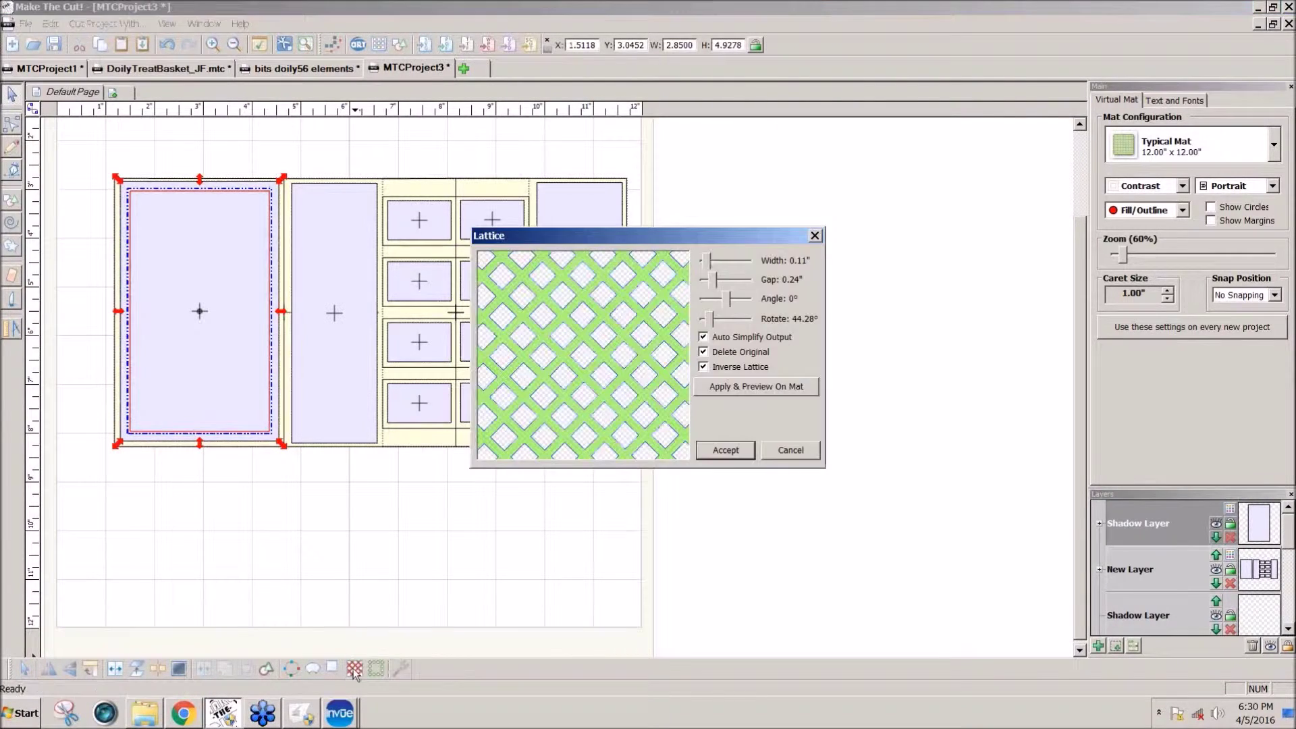
left_click(736, 389)
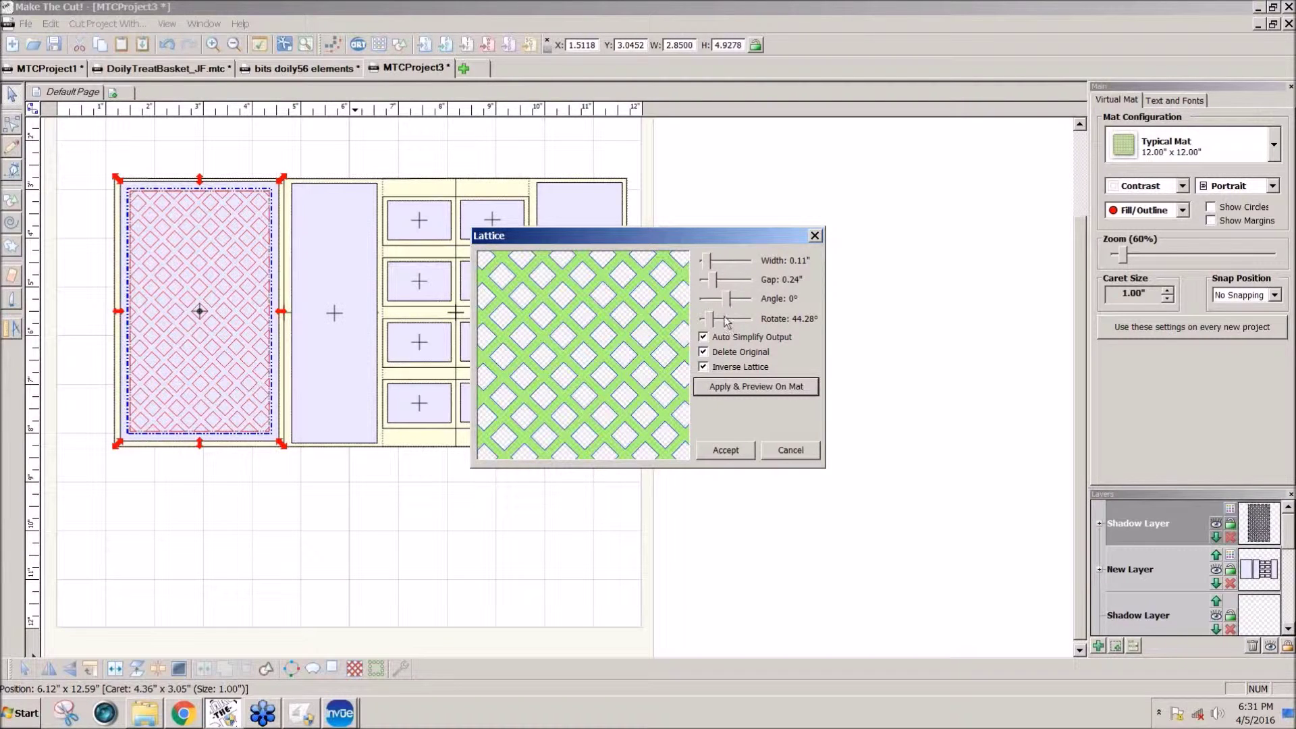
left_click(726, 452)
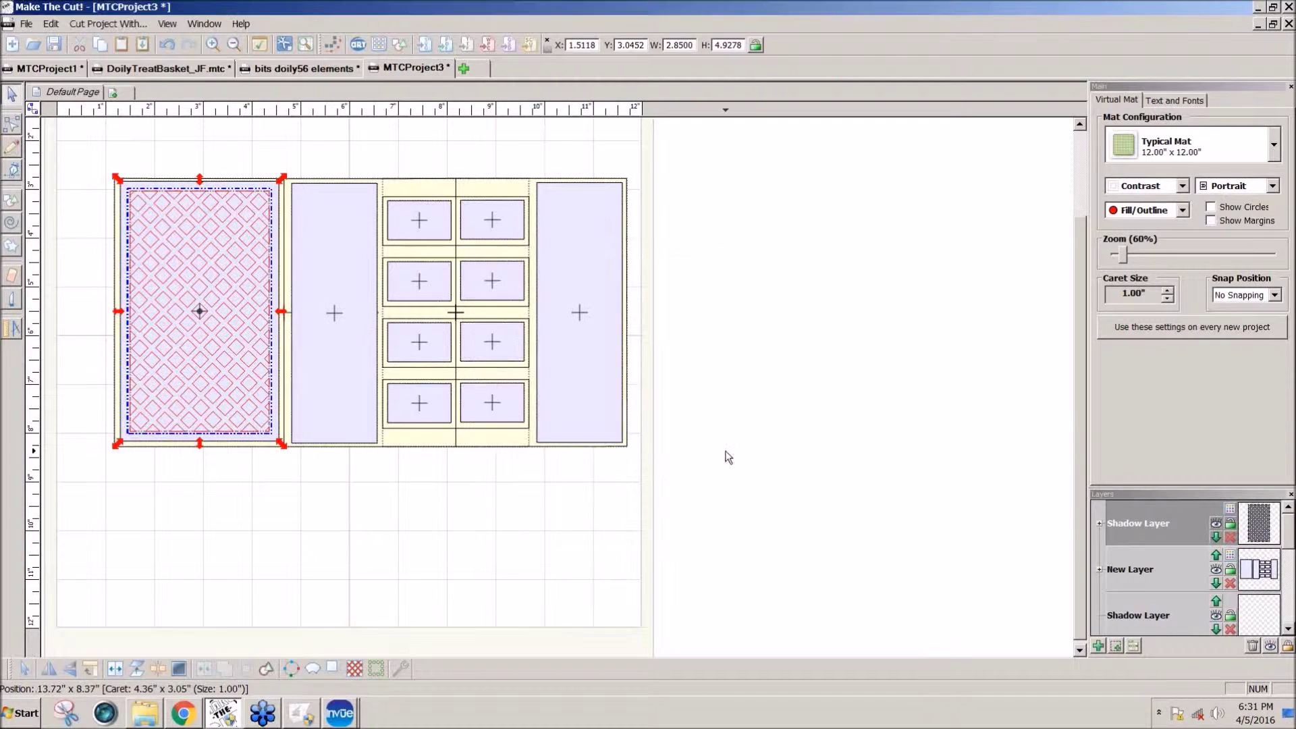
left_click(395, 484)
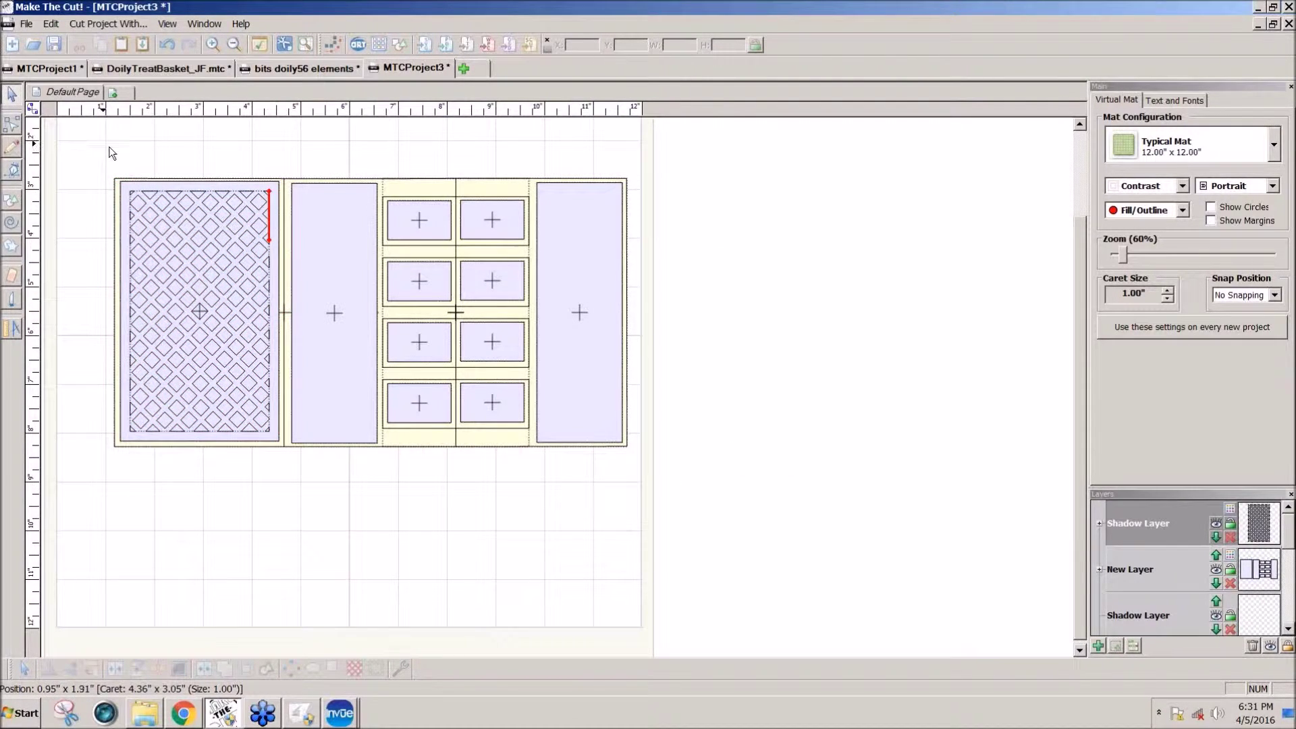
Step: Marquee-select the whole lattice panel and weld its pieces into one shape
left_click_drag(109, 139, 291, 458)
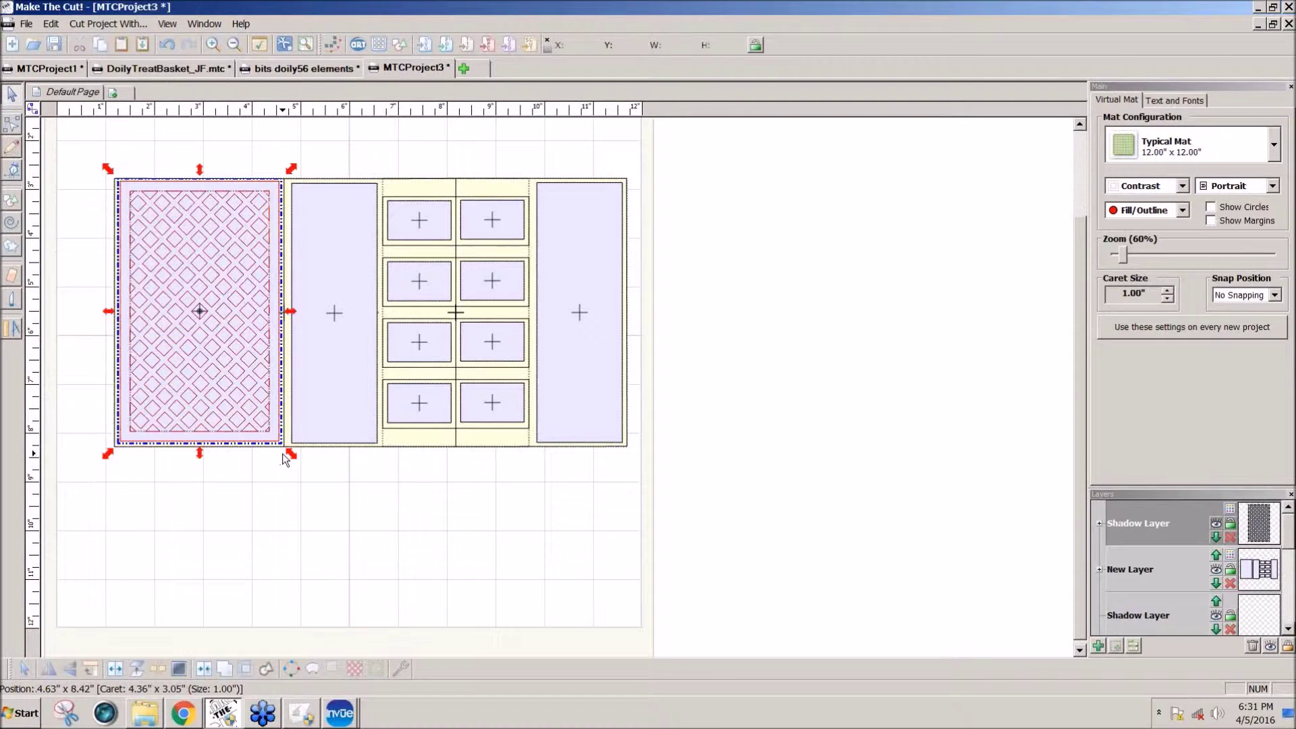
left_click(201, 669)
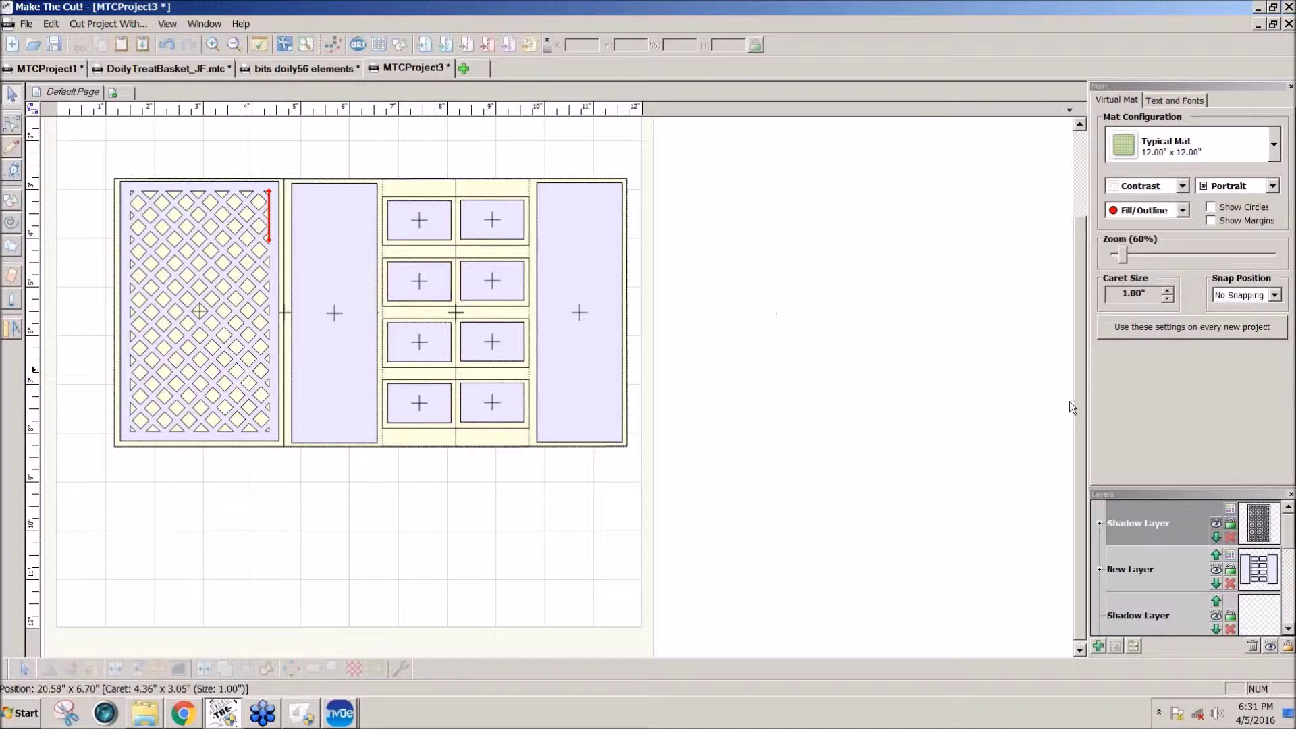
scroll(1078, 399, "up", 1)
scroll(1077, 385, "up", 2)
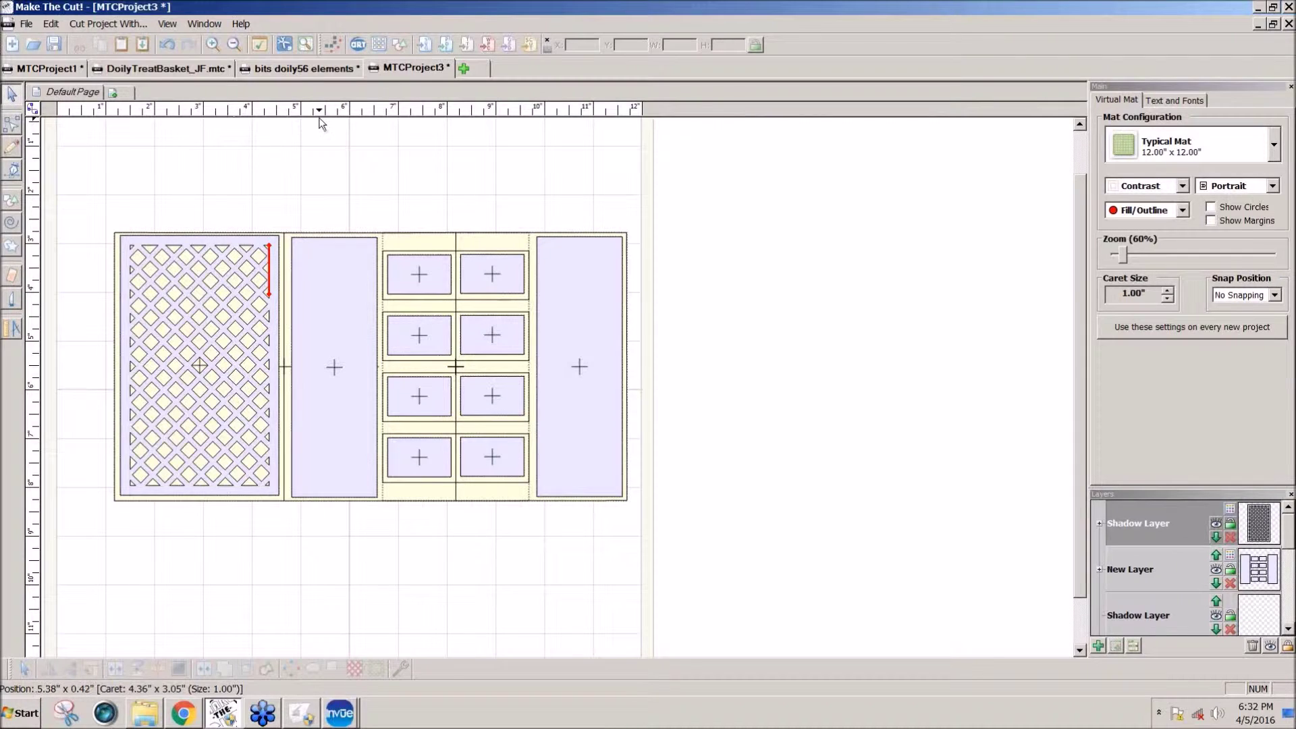
left_click(185, 70)
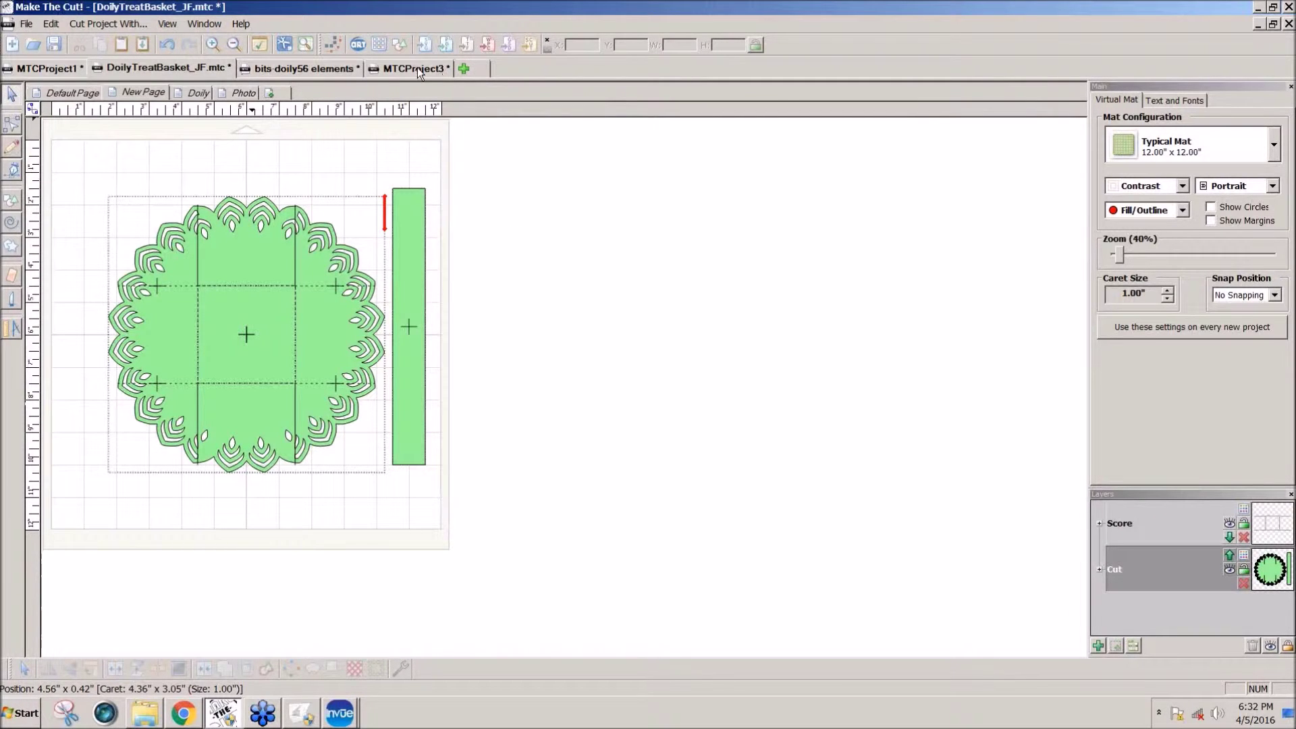
left_click(60, 72)
left_click(188, 69)
left_click(306, 70)
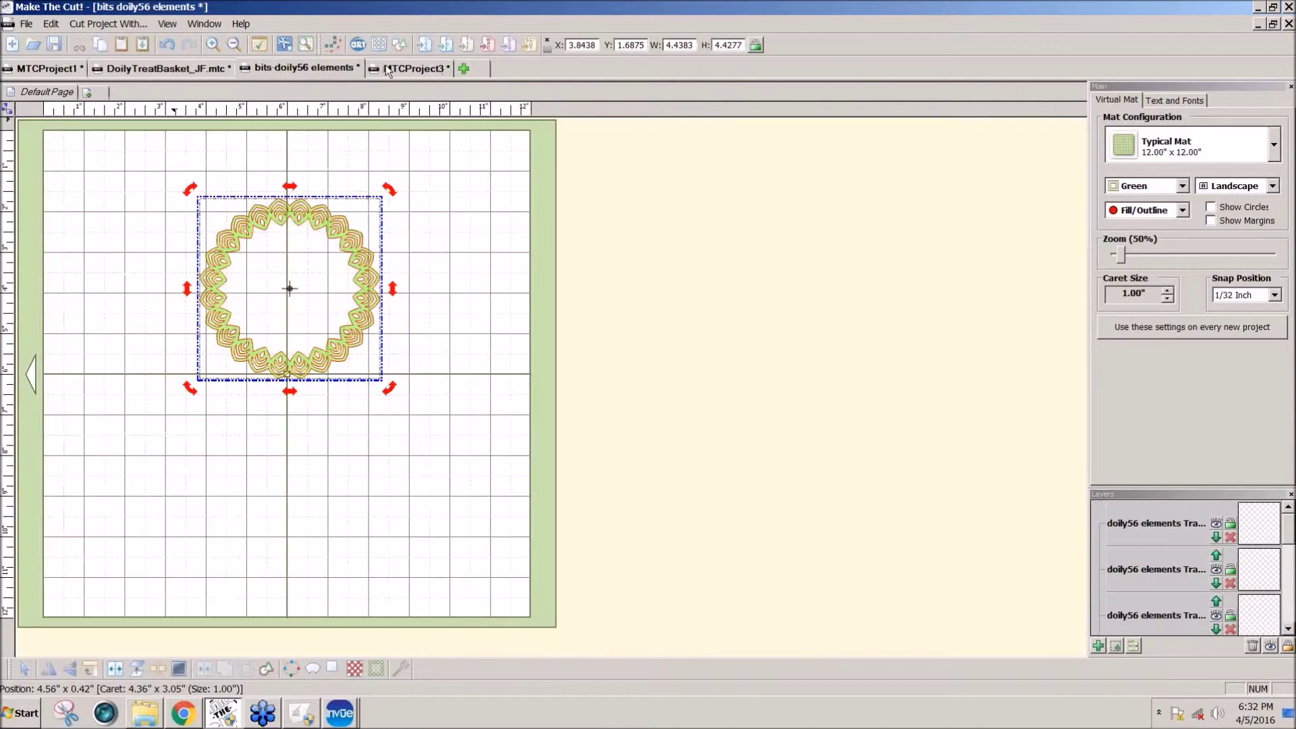
left_click(389, 65)
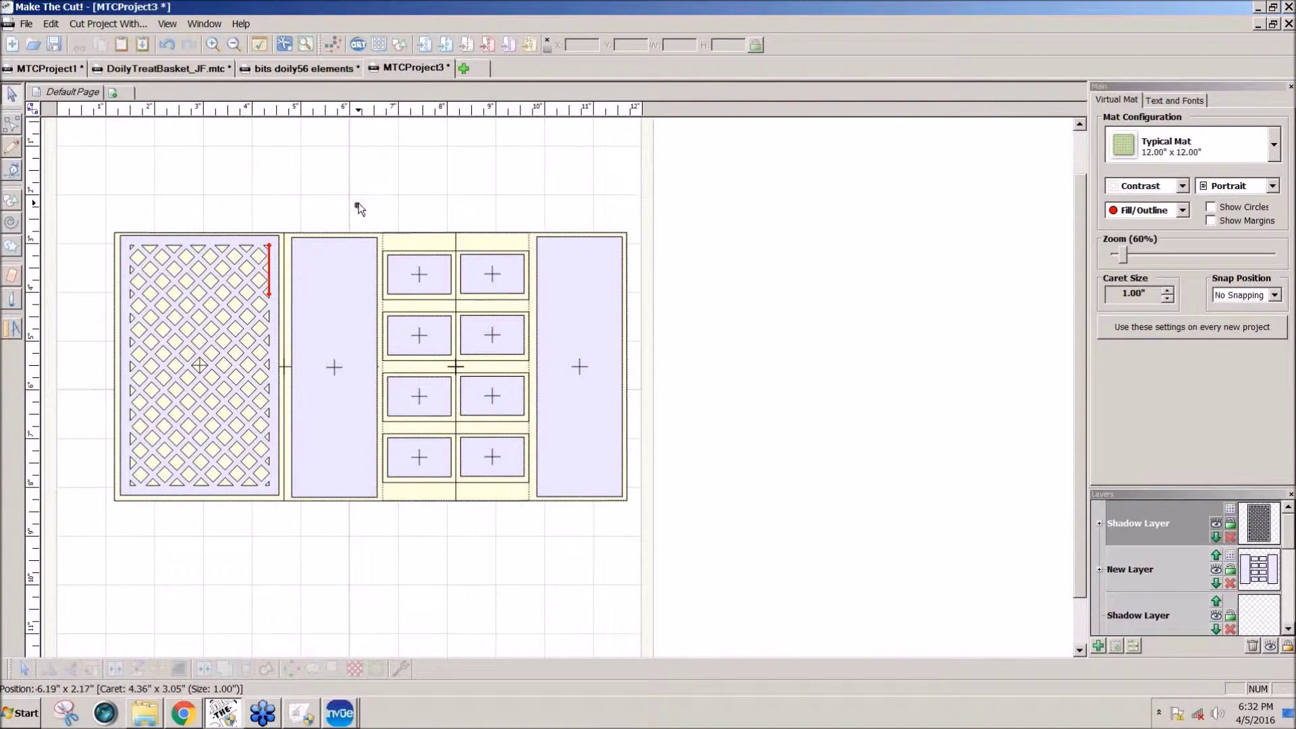
Step: Search the online gallery for 'vase' and download the vases 6-11 design set
left_click(376, 50)
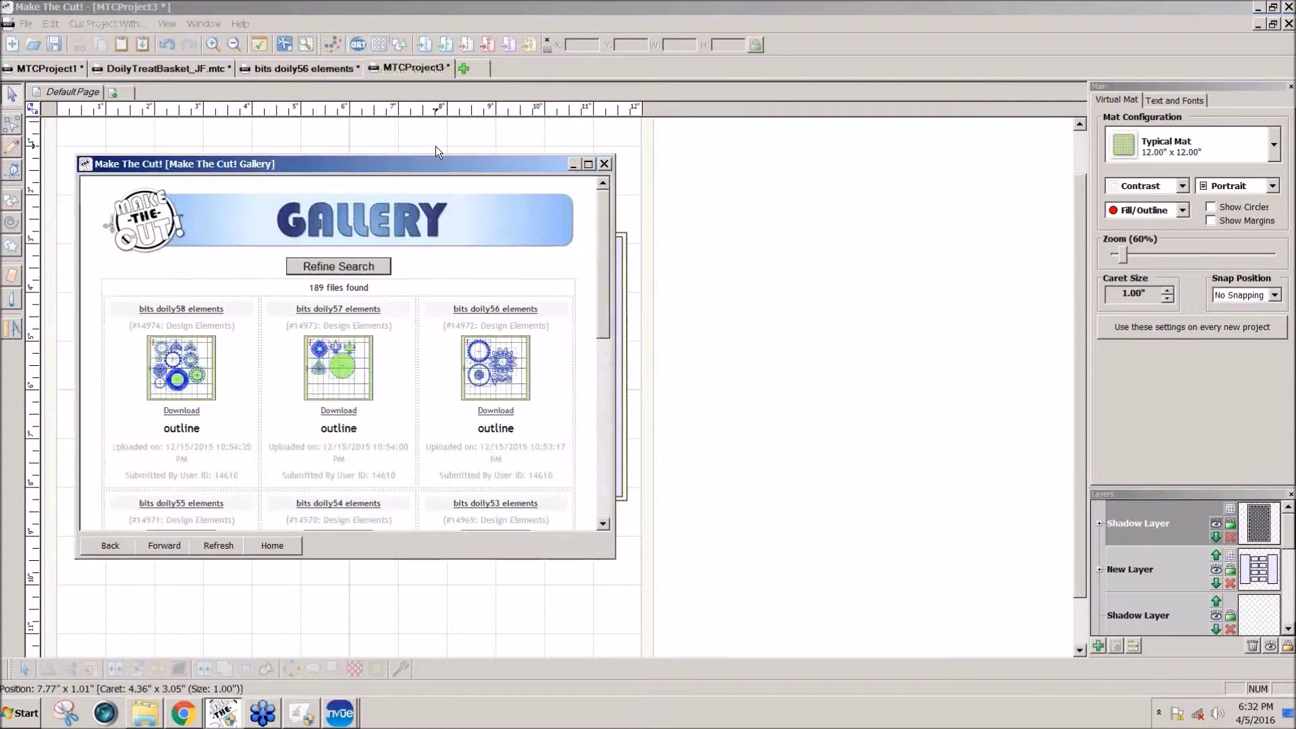
left_click(357, 267)
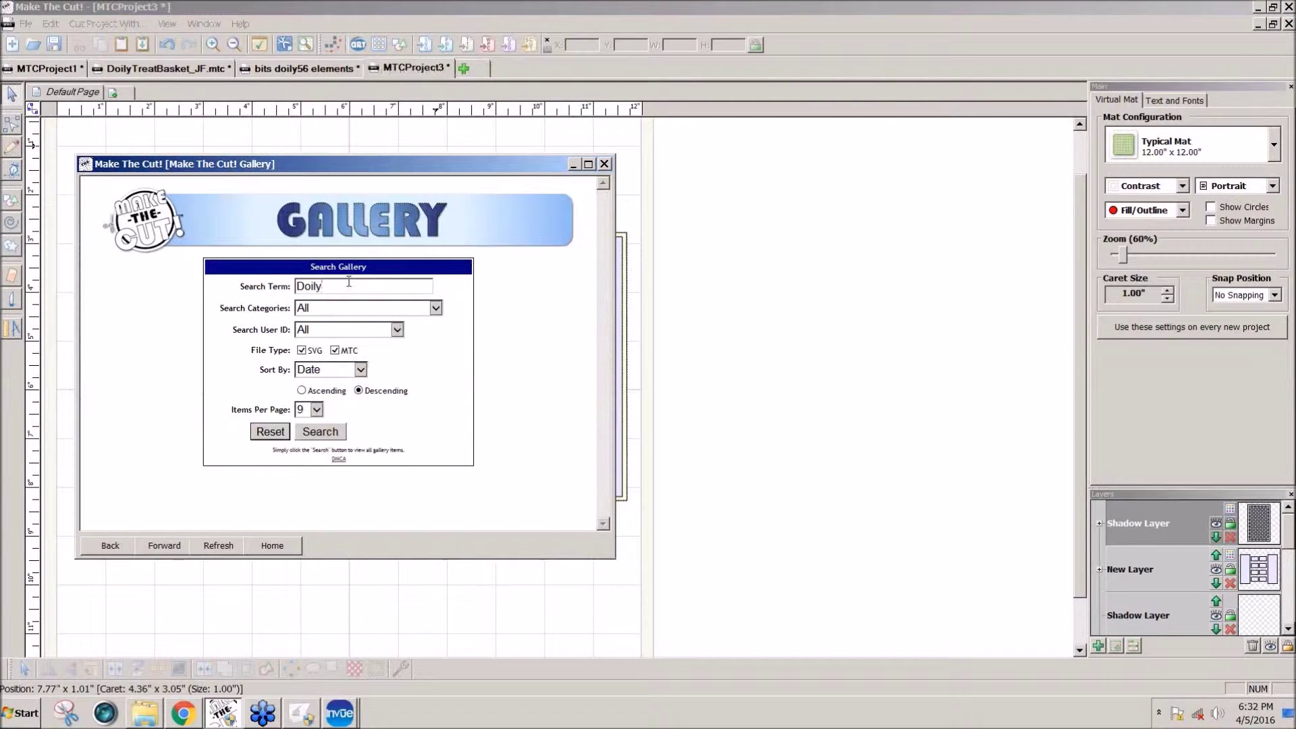
key("BackSpace")
key("BackSpace")
type("vas")
left_click(330, 436)
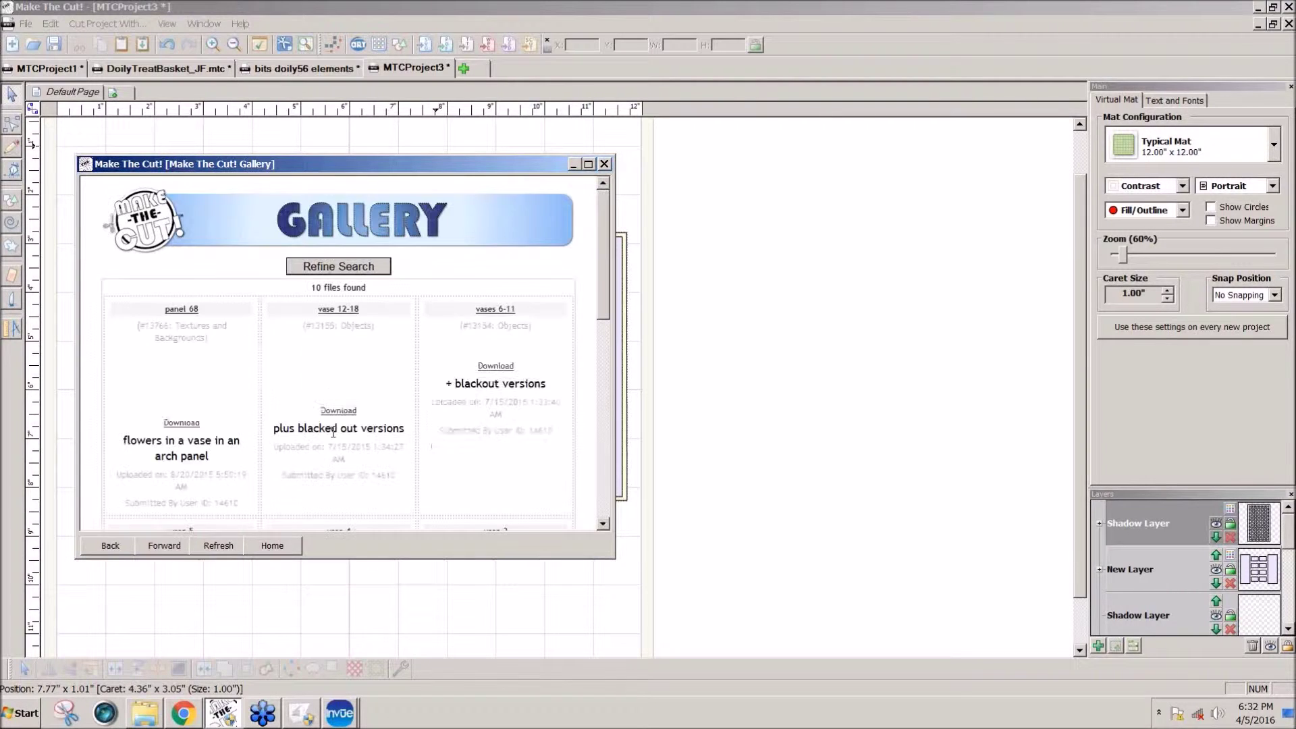
left_click_drag(608, 308, 590, 476)
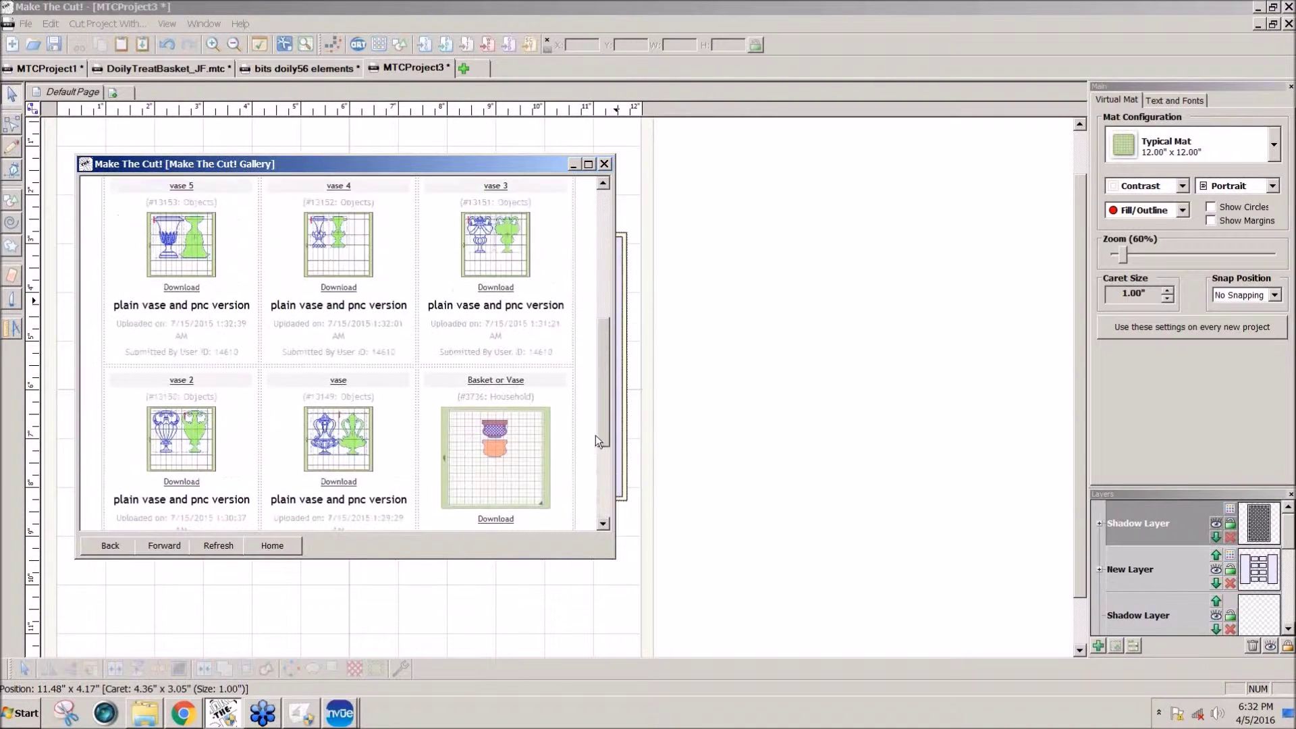
left_click_drag(595, 436, 598, 346)
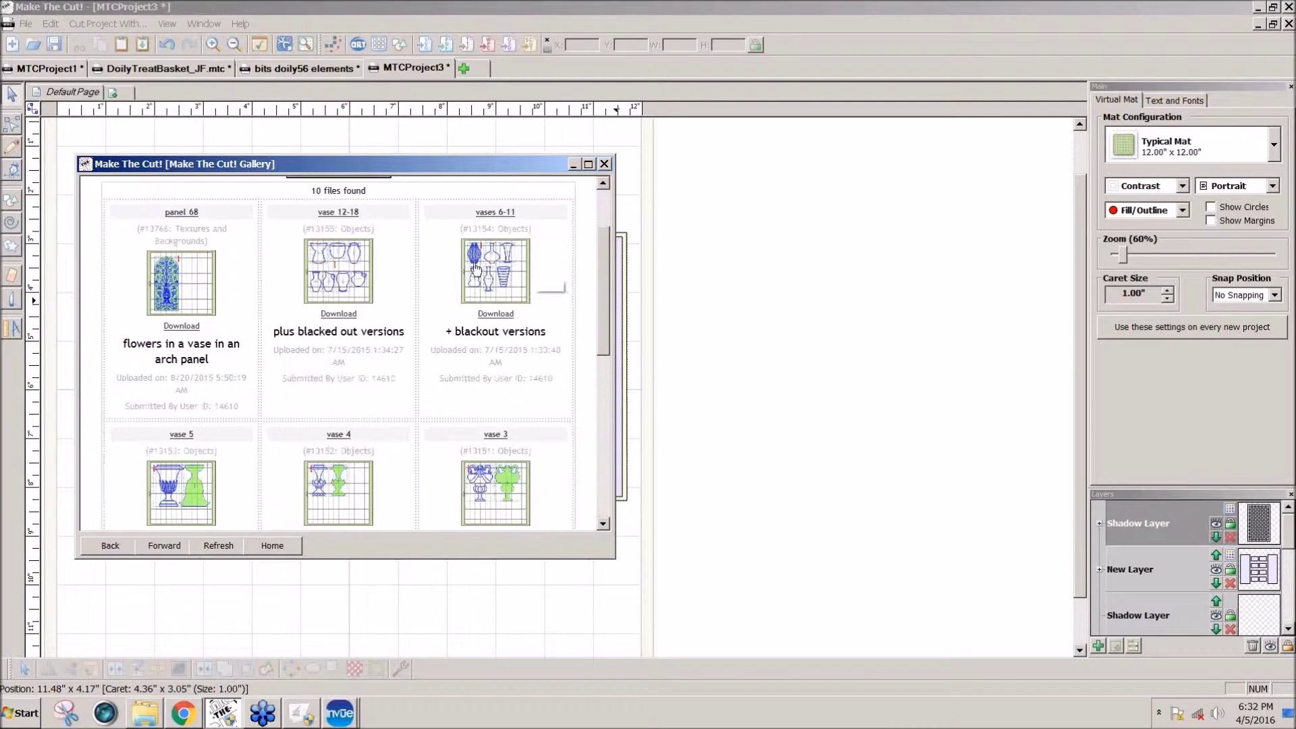
left_click(490, 316)
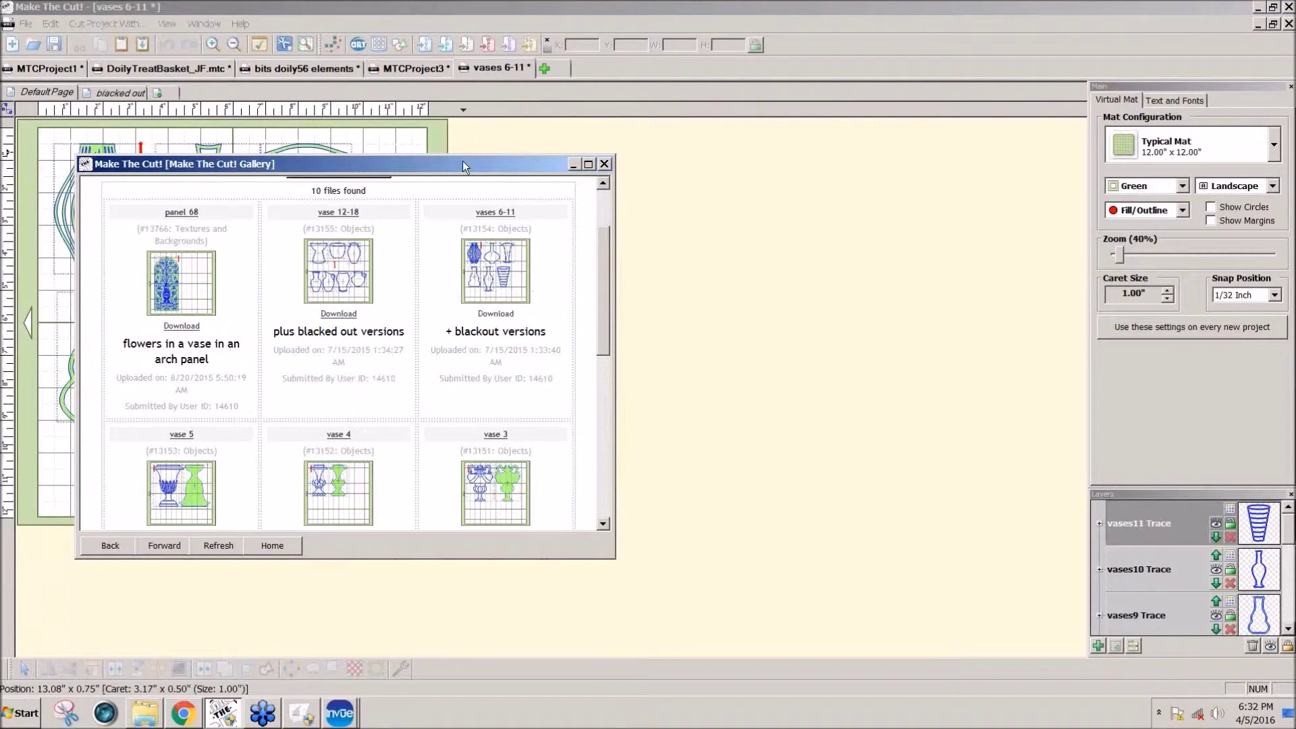
Step: Select the striped vase in the vases 6-11 project and return to the MTCProject3 layout
left_click_drag(463, 161, 852, 181)
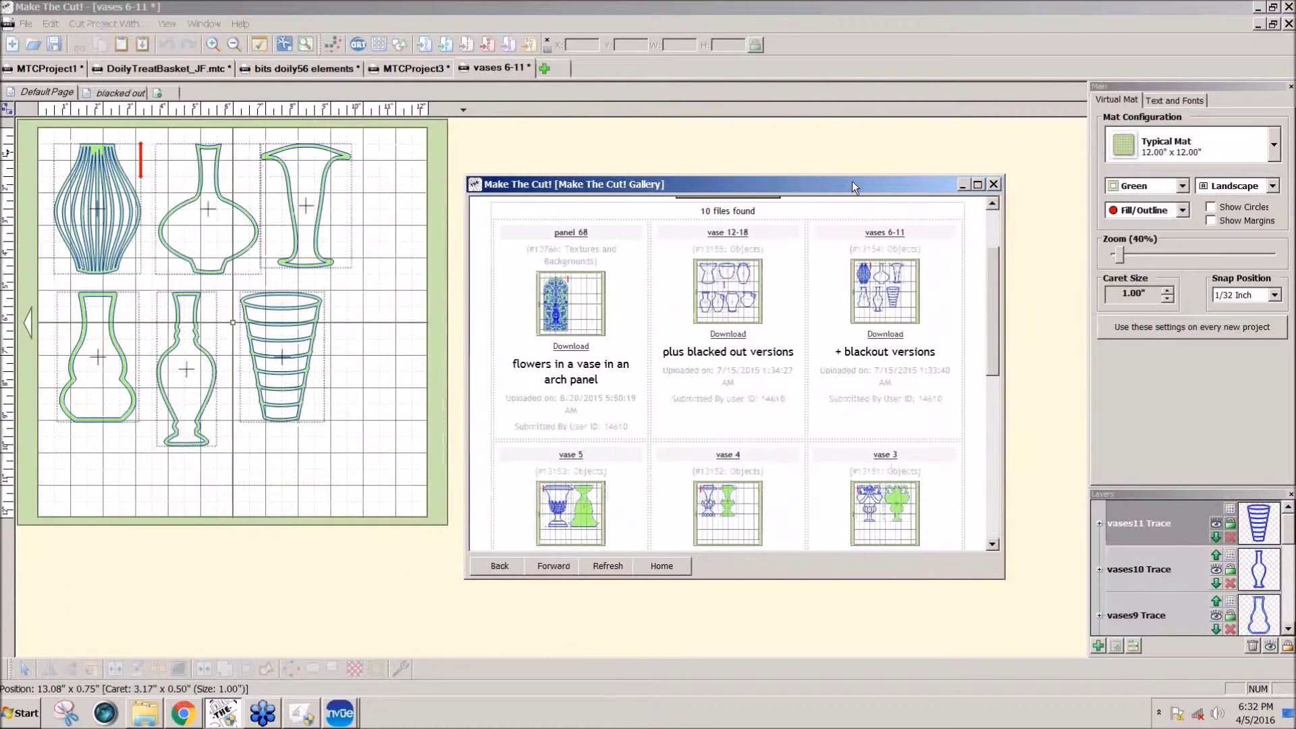
left_click(101, 260)
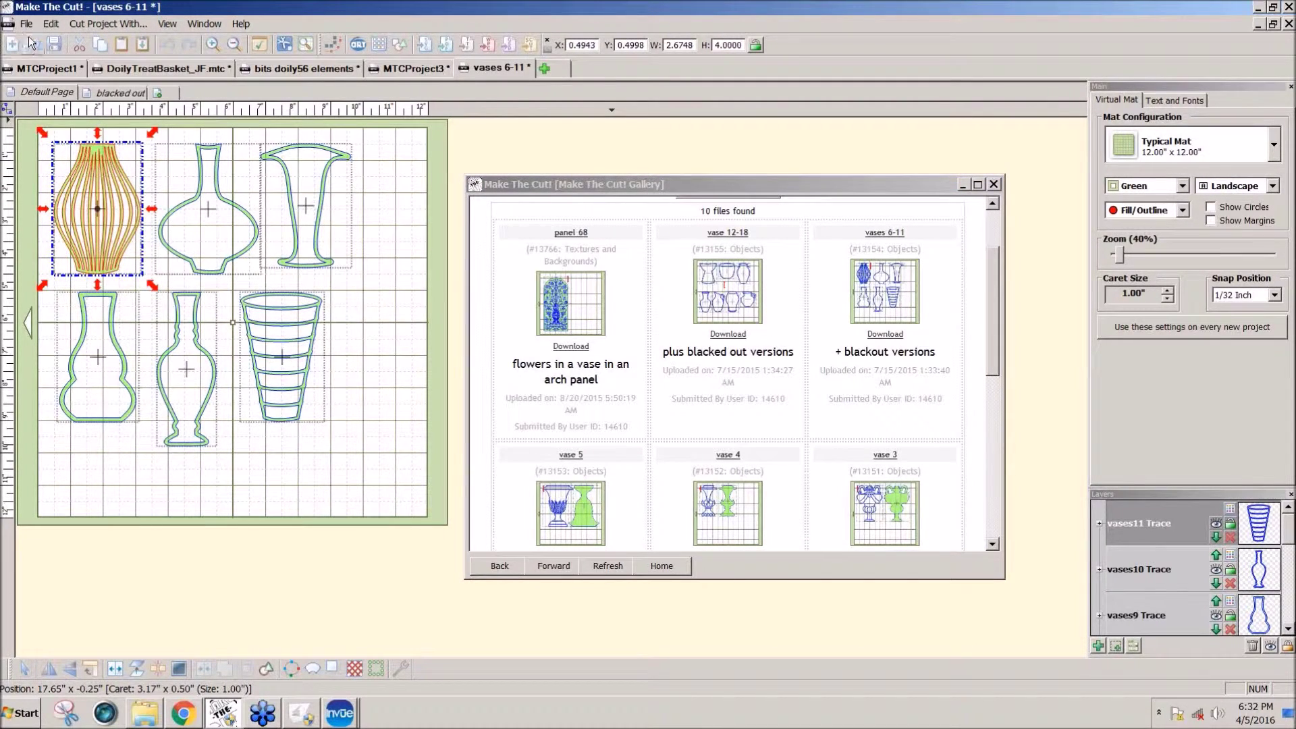
left_click(312, 69)
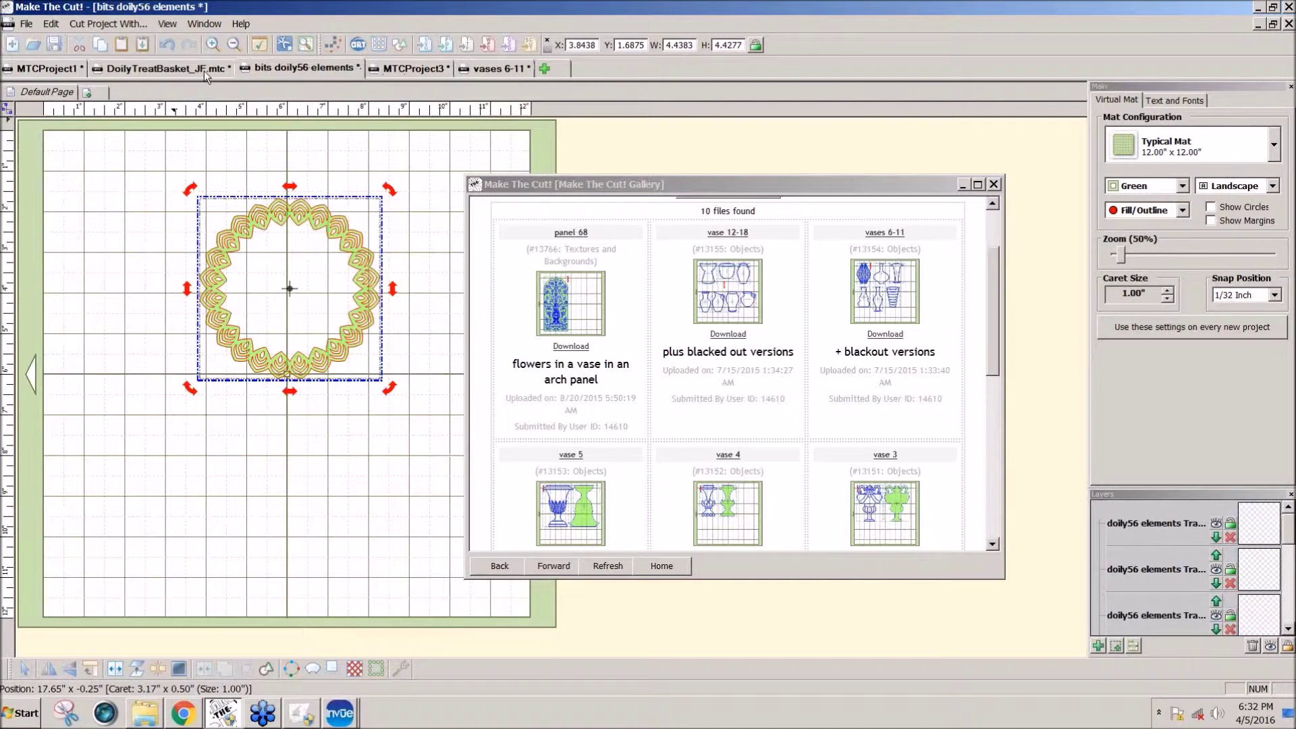
left_click(400, 69)
left_click(569, 186)
left_click_drag(569, 187, 824, 230)
left_click(658, 262)
Step: Paste the striped vase, scale it to 1.772 × 2.65 in, and place it below the second panel
key("ctrl+v")
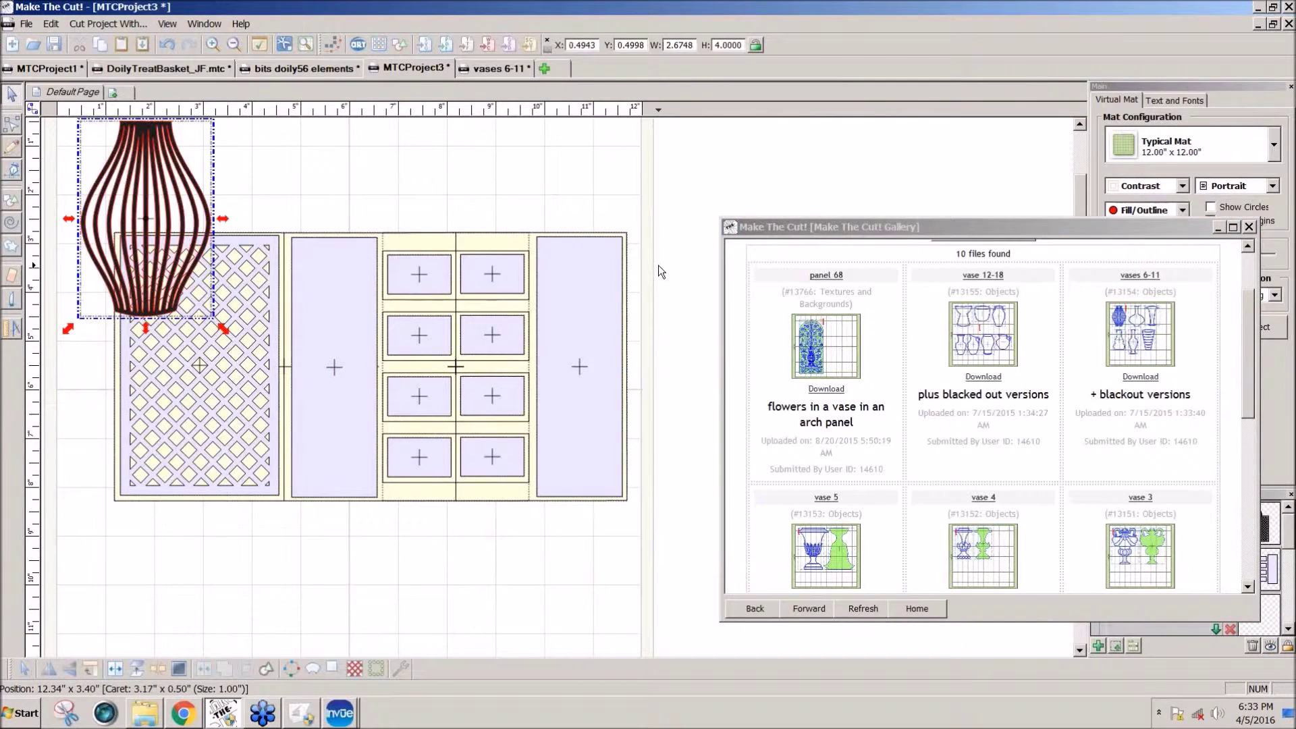
left_click_drag(160, 196, 209, 353)
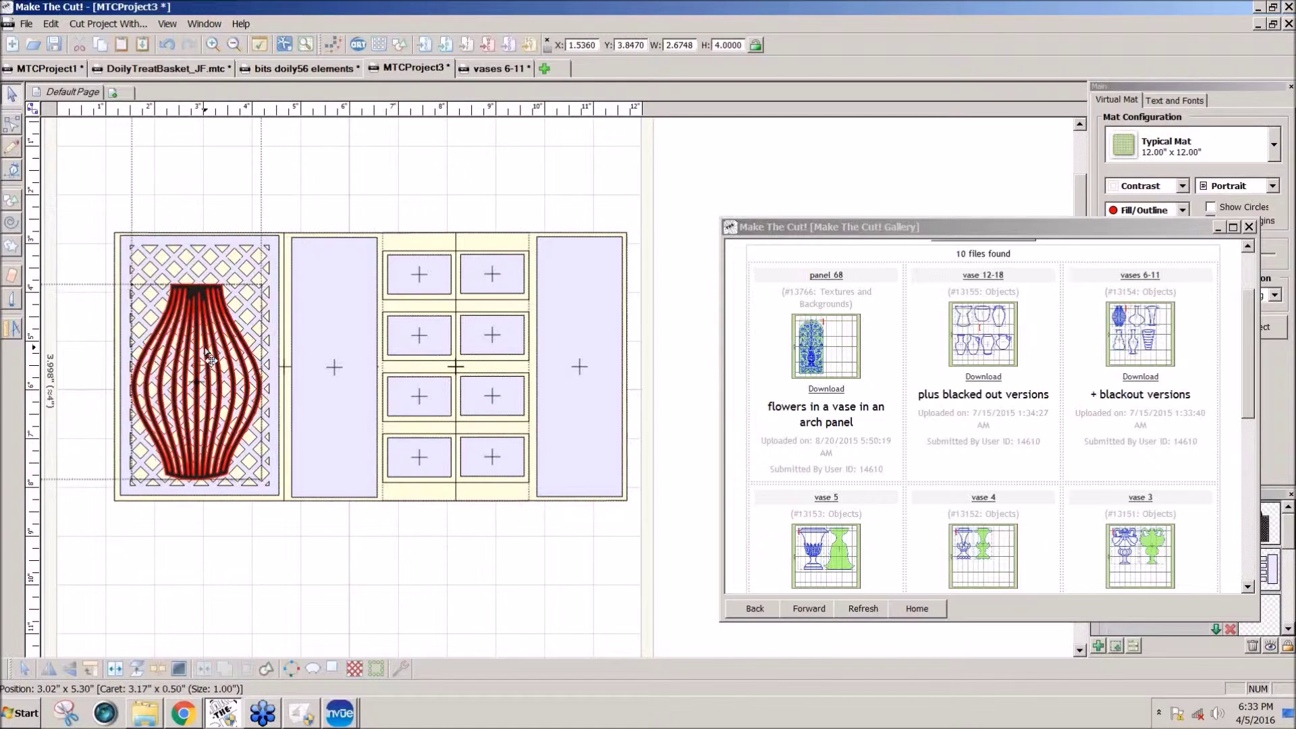
left_click_drag(274, 276, 230, 315)
left_click_drag(179, 367, 334, 512)
Step: Replace the gallery search term with 'ros' and browse the 110 rose results
left_click_drag(1246, 372, 1255, 334)
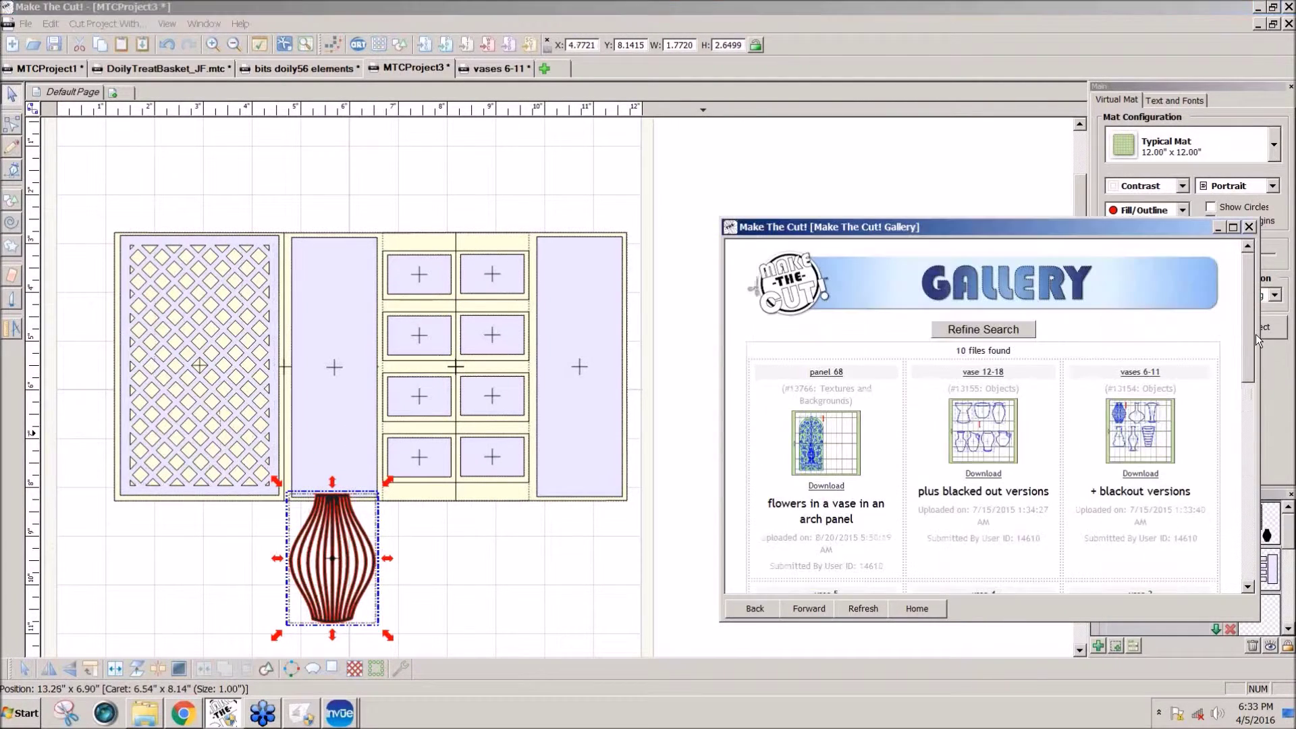
left_click(1019, 330)
left_click_drag(965, 348, 951, 349)
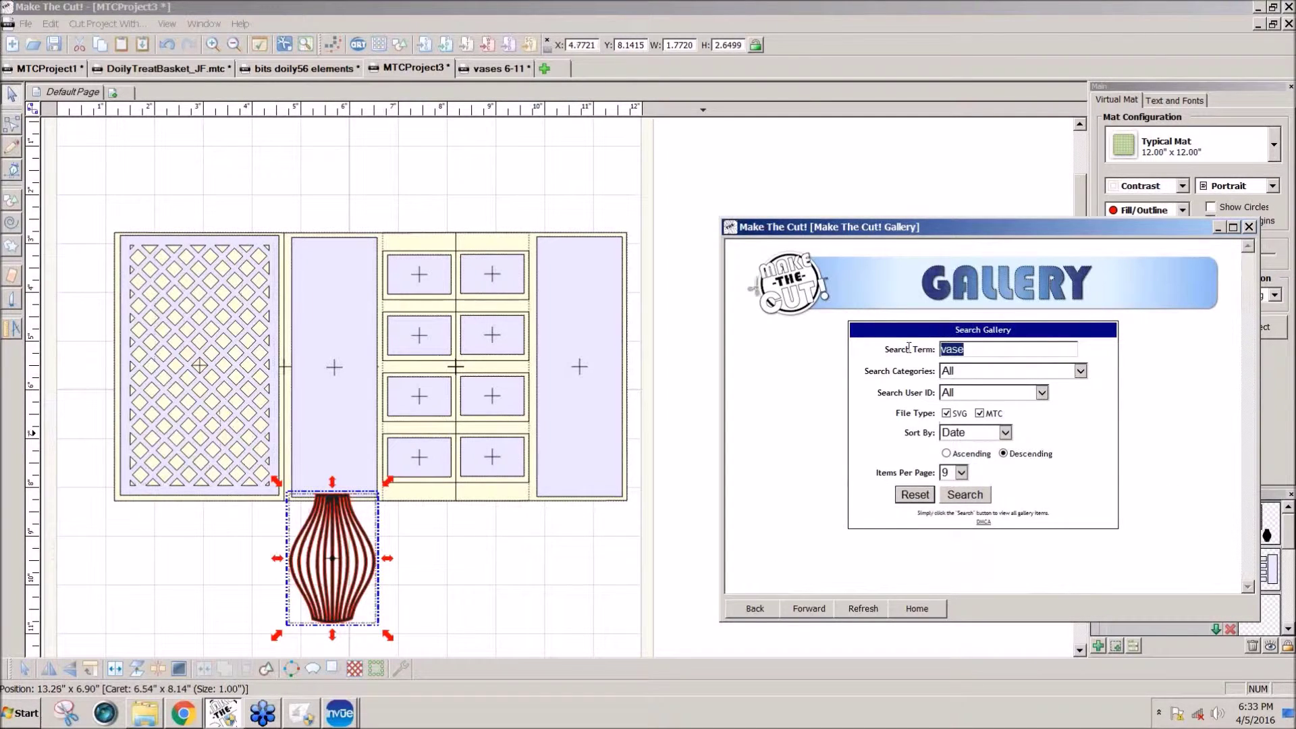
type("ros")
left_click(964, 495)
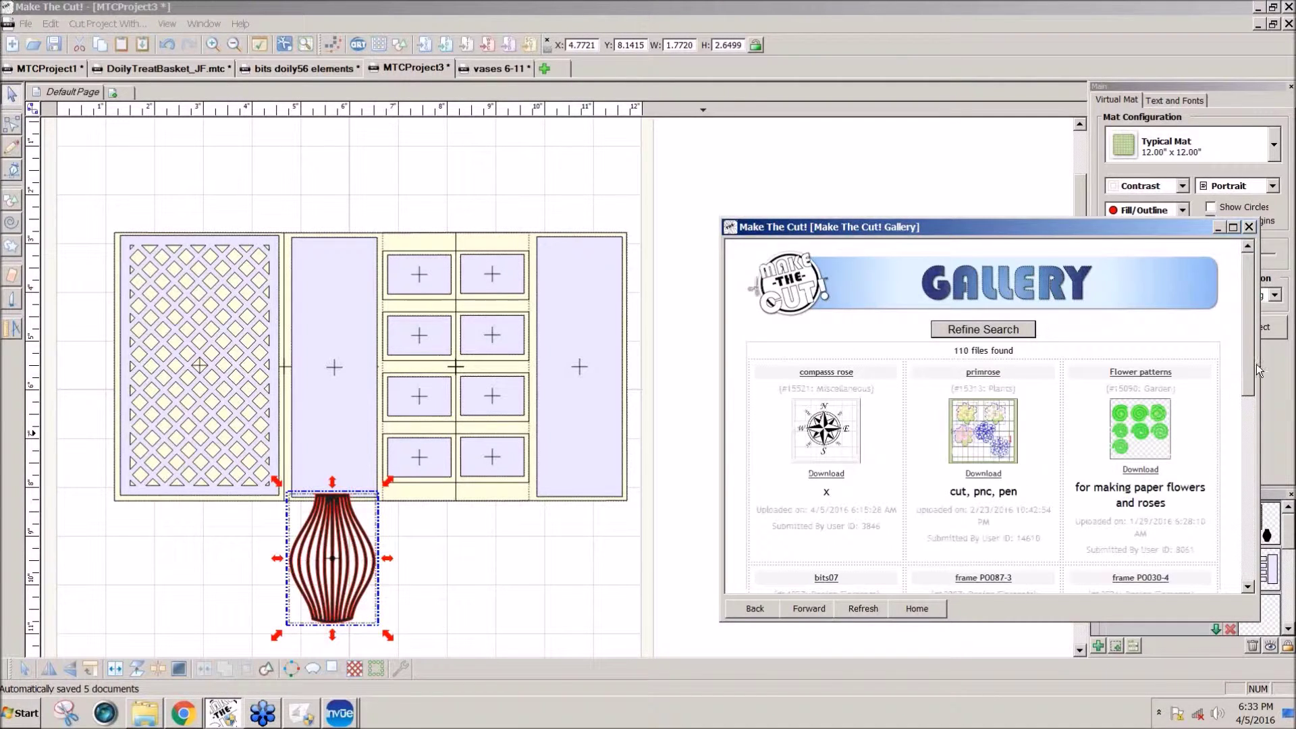
left_click_drag(1245, 366, 1257, 497)
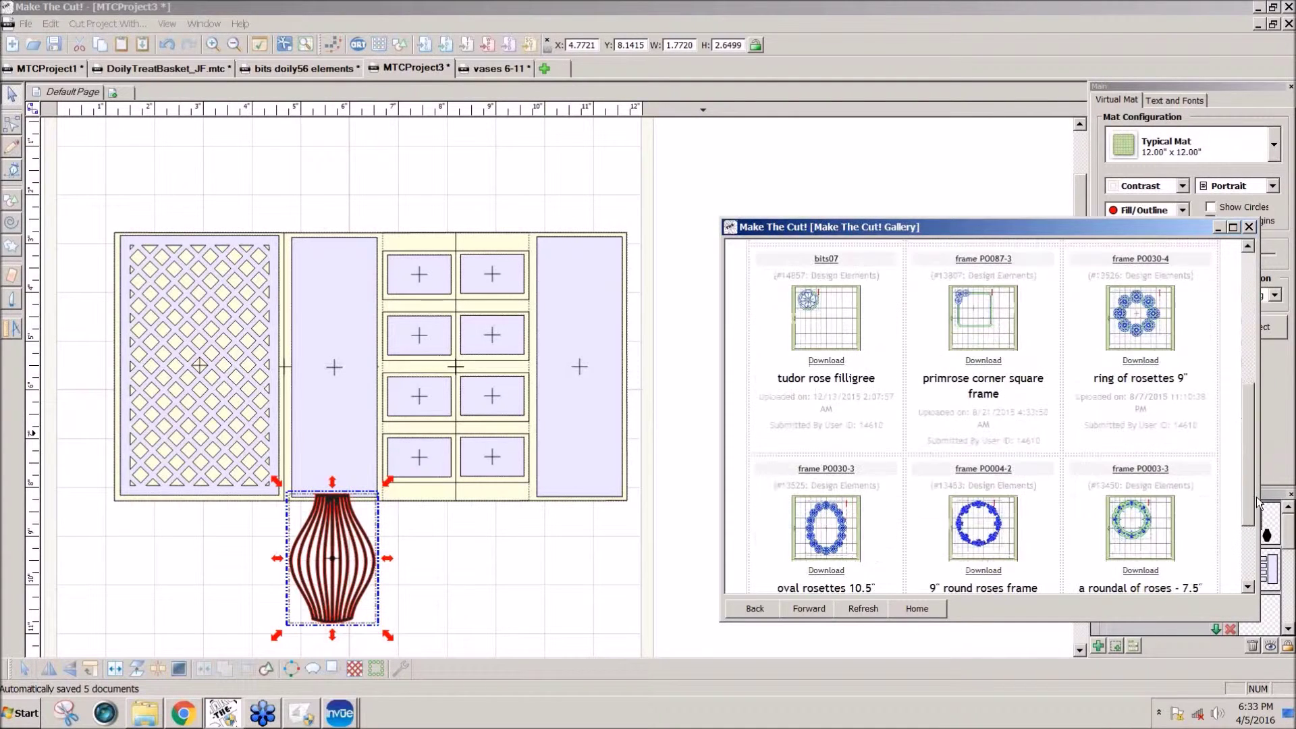
left_click(164, 25)
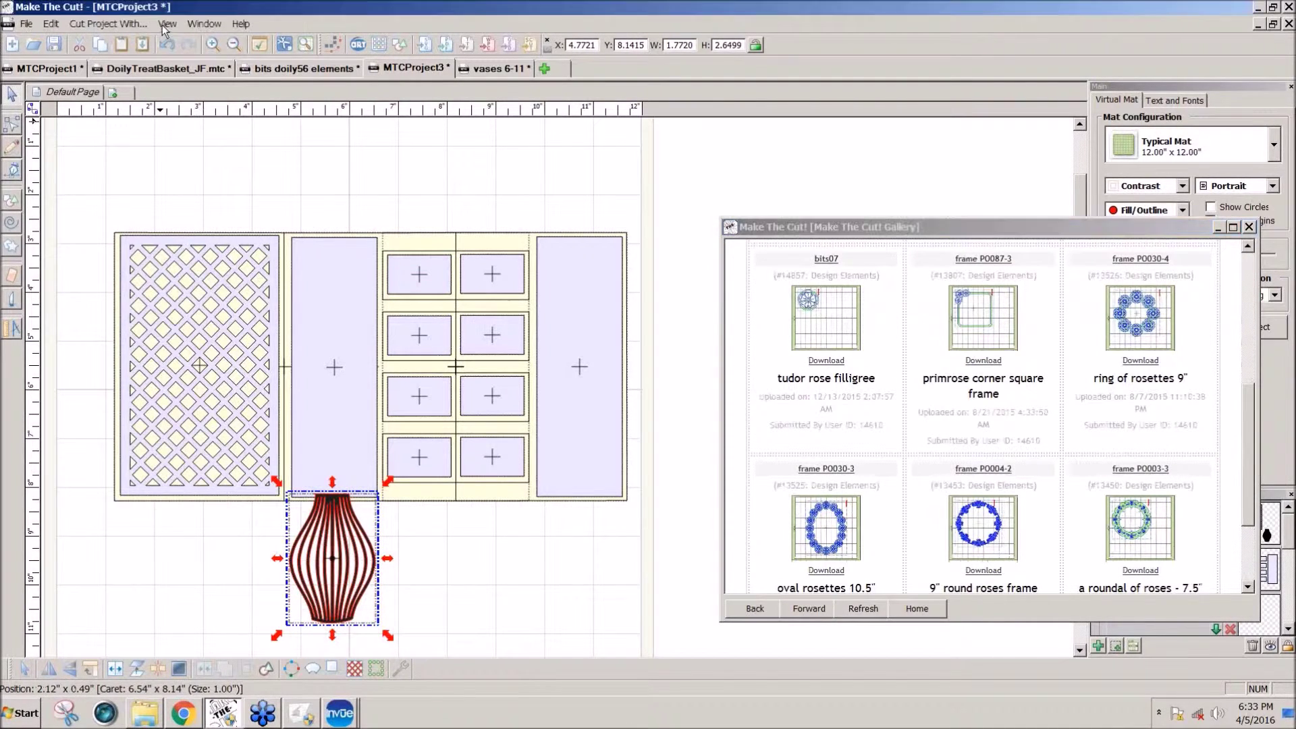
Step: Close Project Notes and open the GetWellBuildingBlockCard_JF.mtc project
left_click(201, 171)
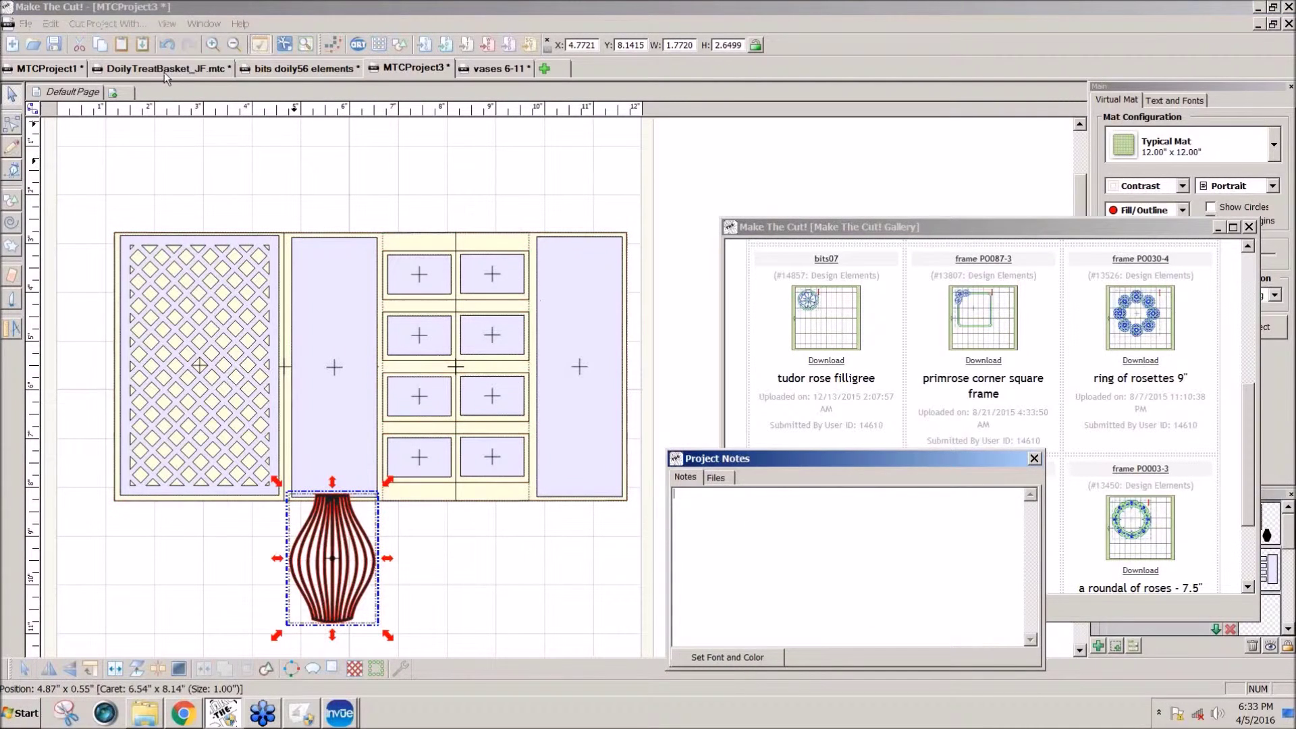
left_click(1035, 460)
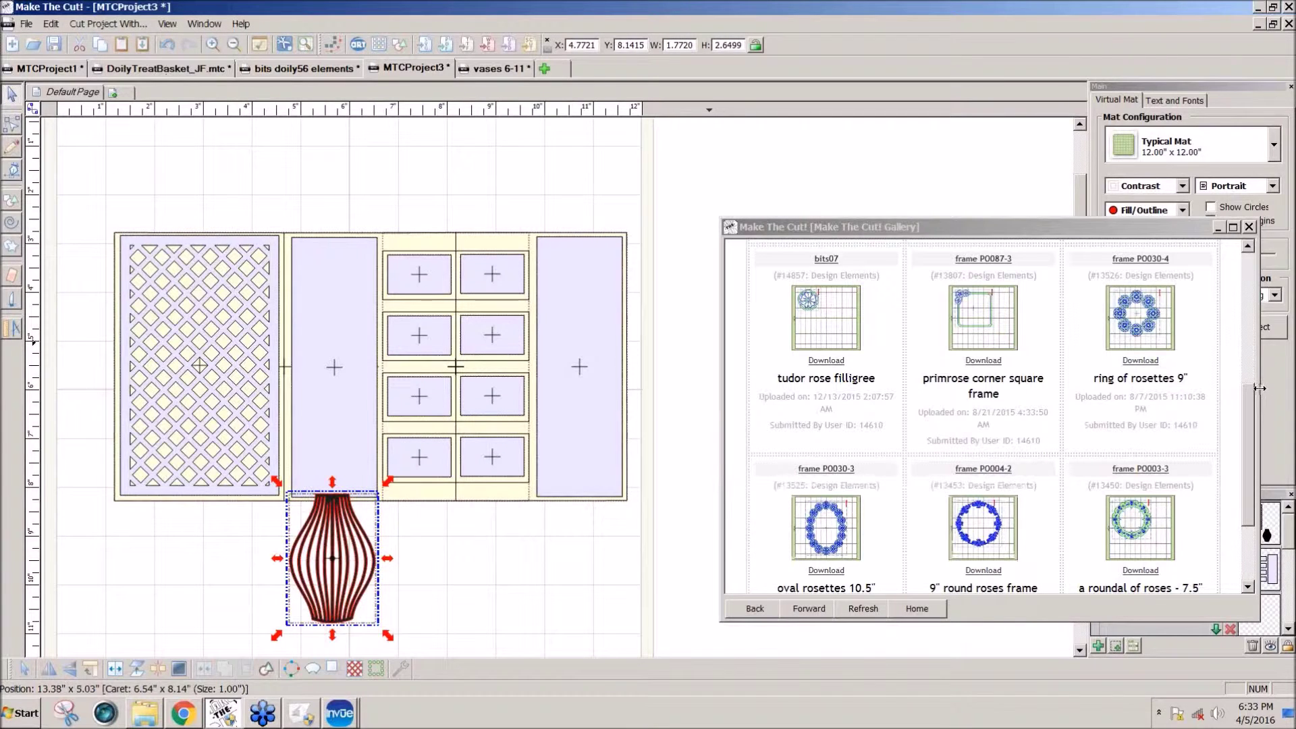
left_click(27, 23)
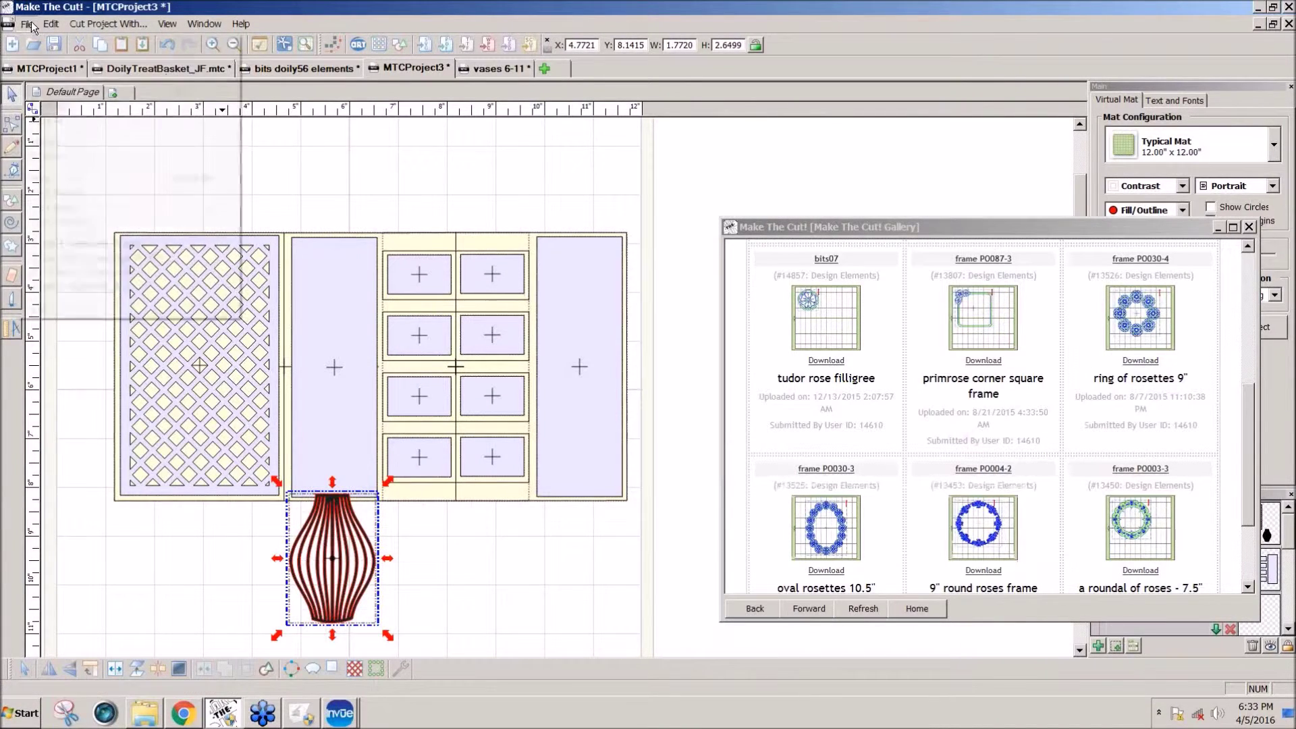
left_click(46, 55)
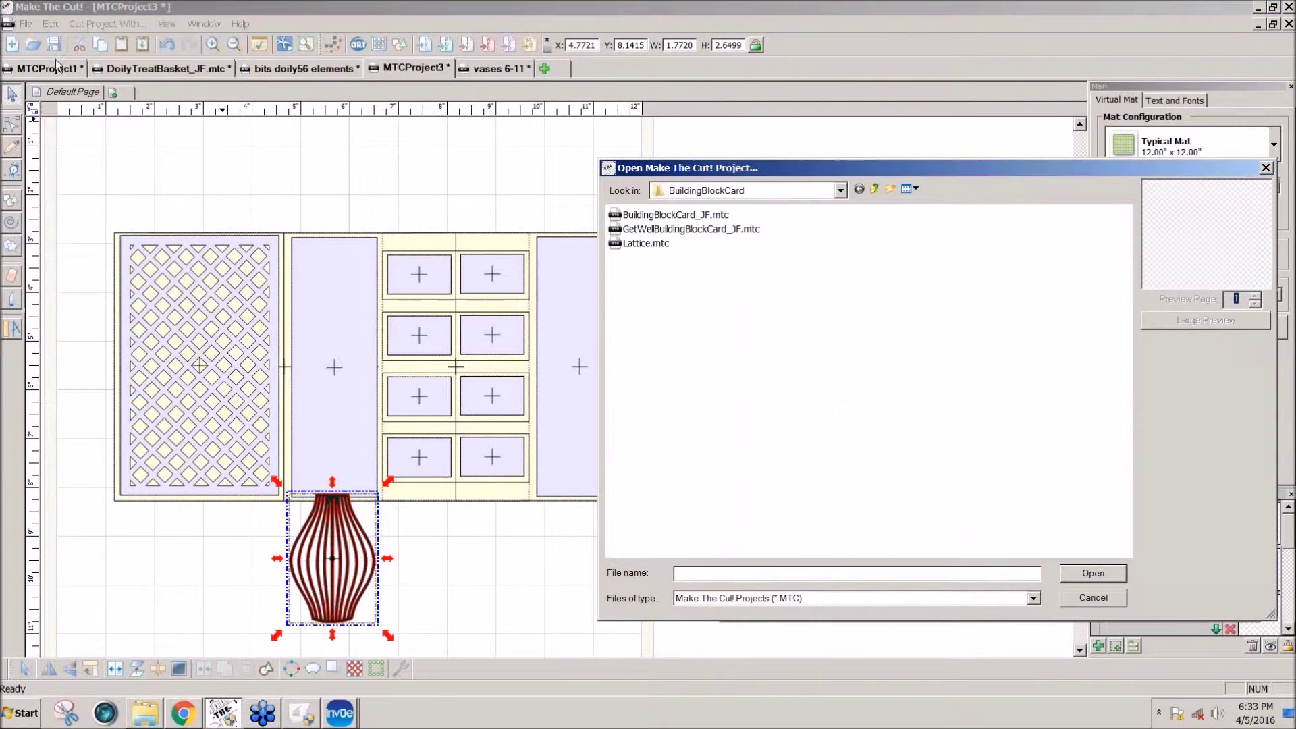
left_click(698, 231)
left_click(1091, 574)
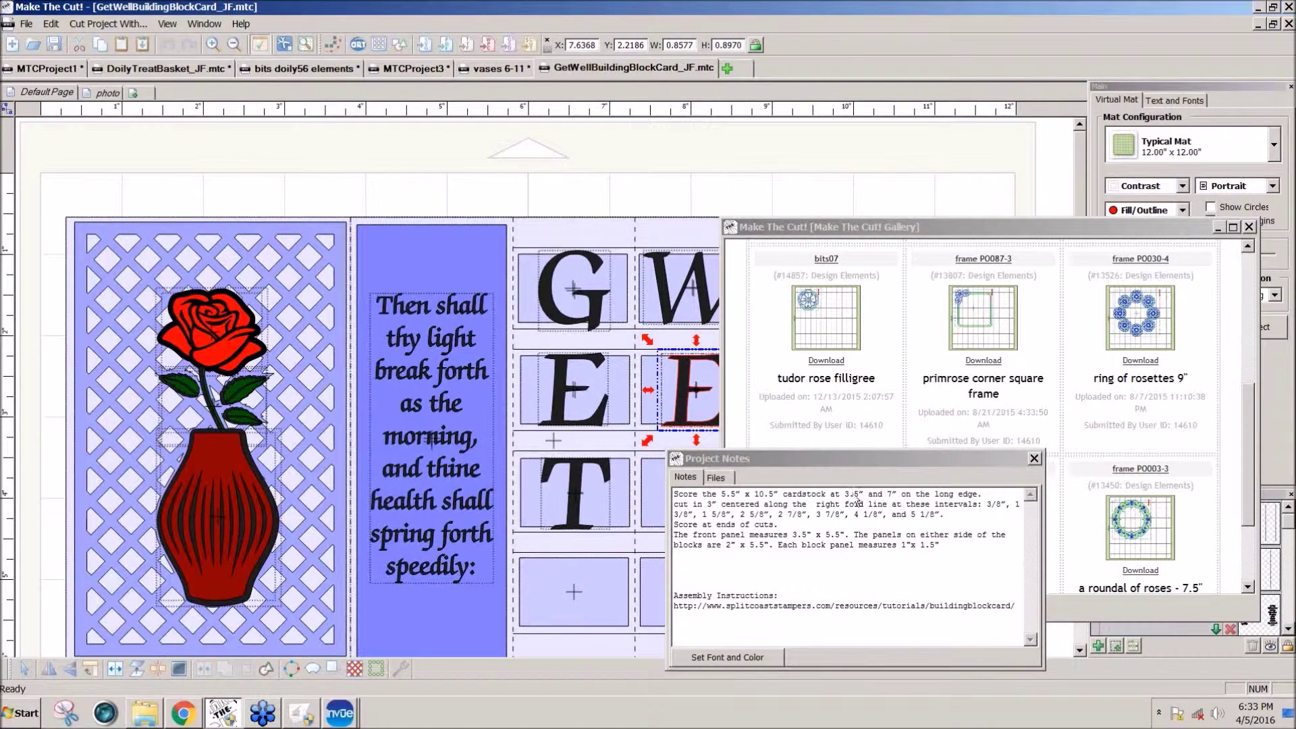
Step: Close the get-well card's Project Notes and marquee-select the rose-and-vase group
left_click_drag(816, 455, 853, 415)
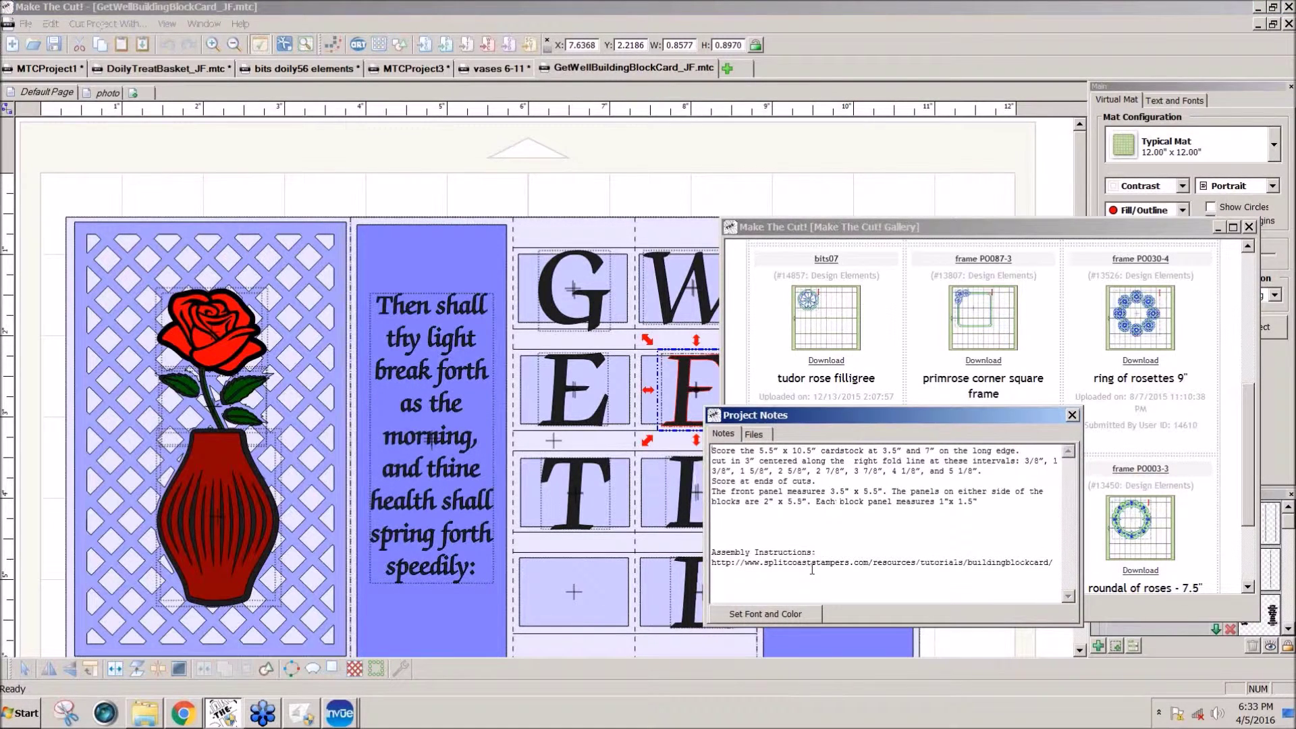
left_click_drag(848, 415, 796, 507)
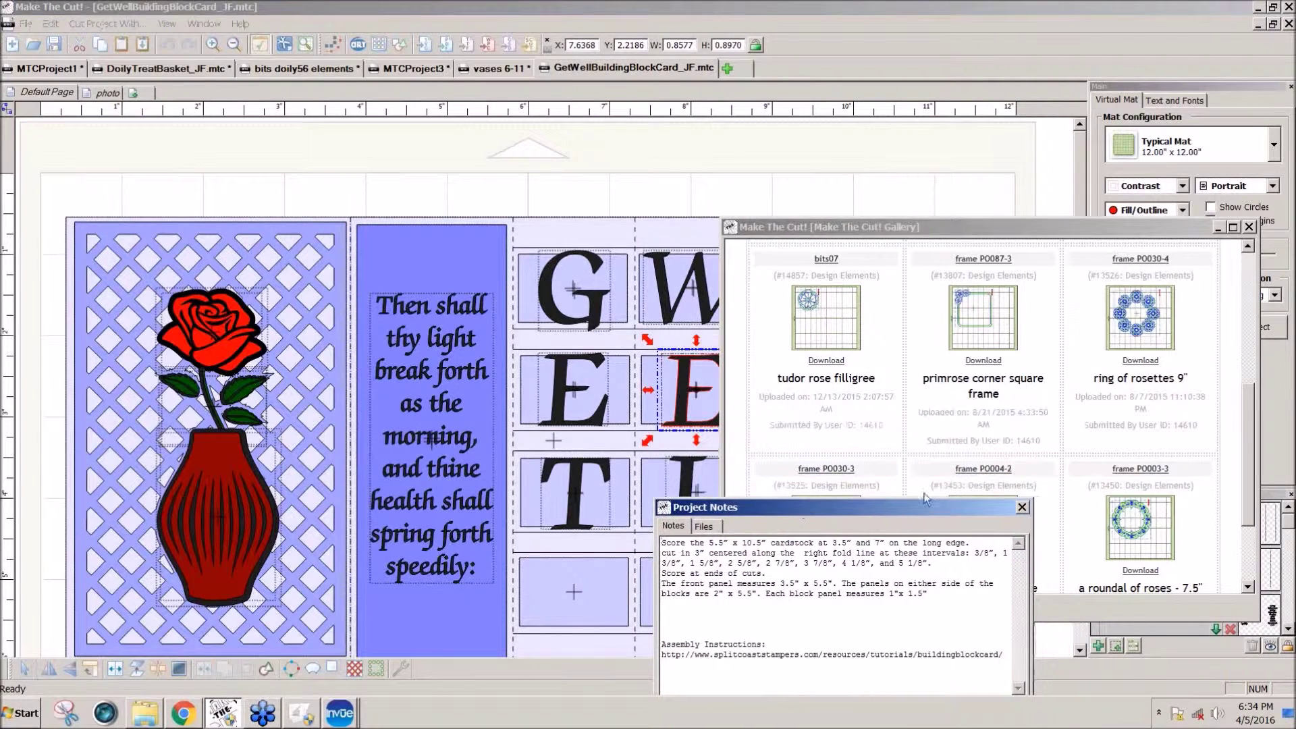
left_click(1023, 508)
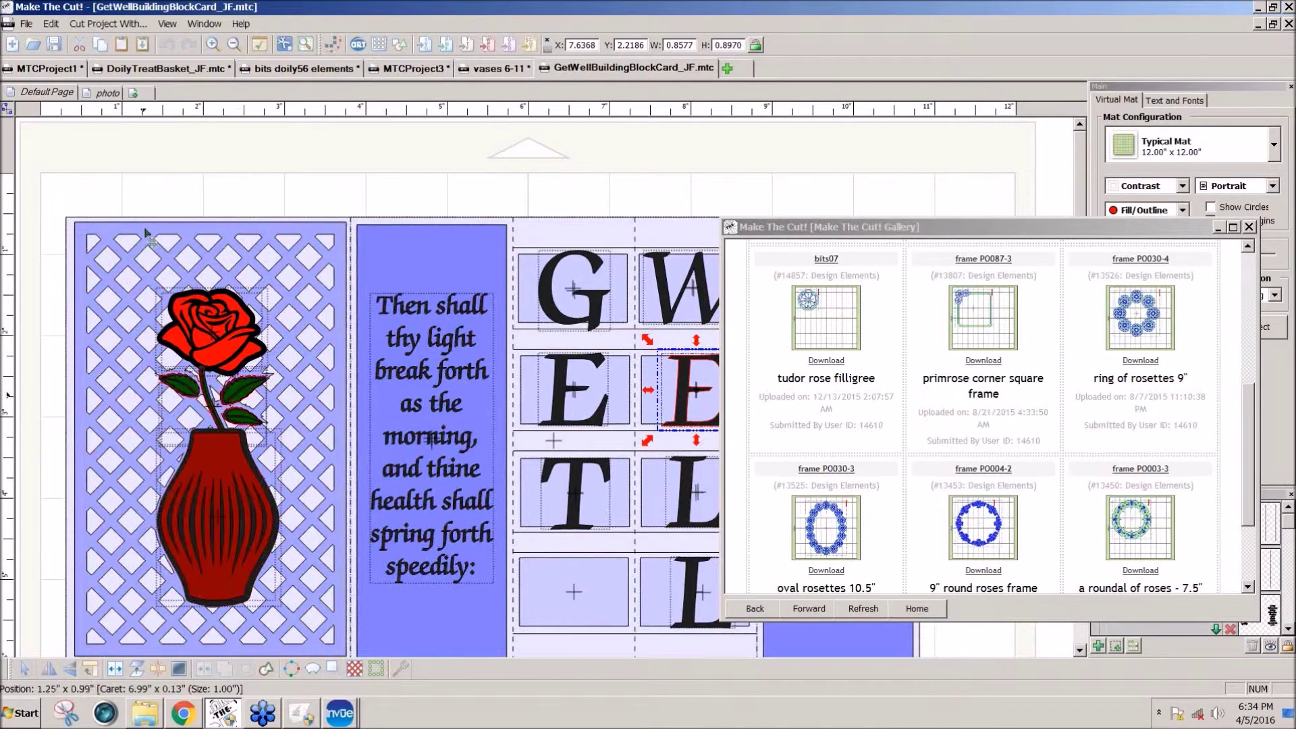
left_click_drag(250, 444, 339, 681)
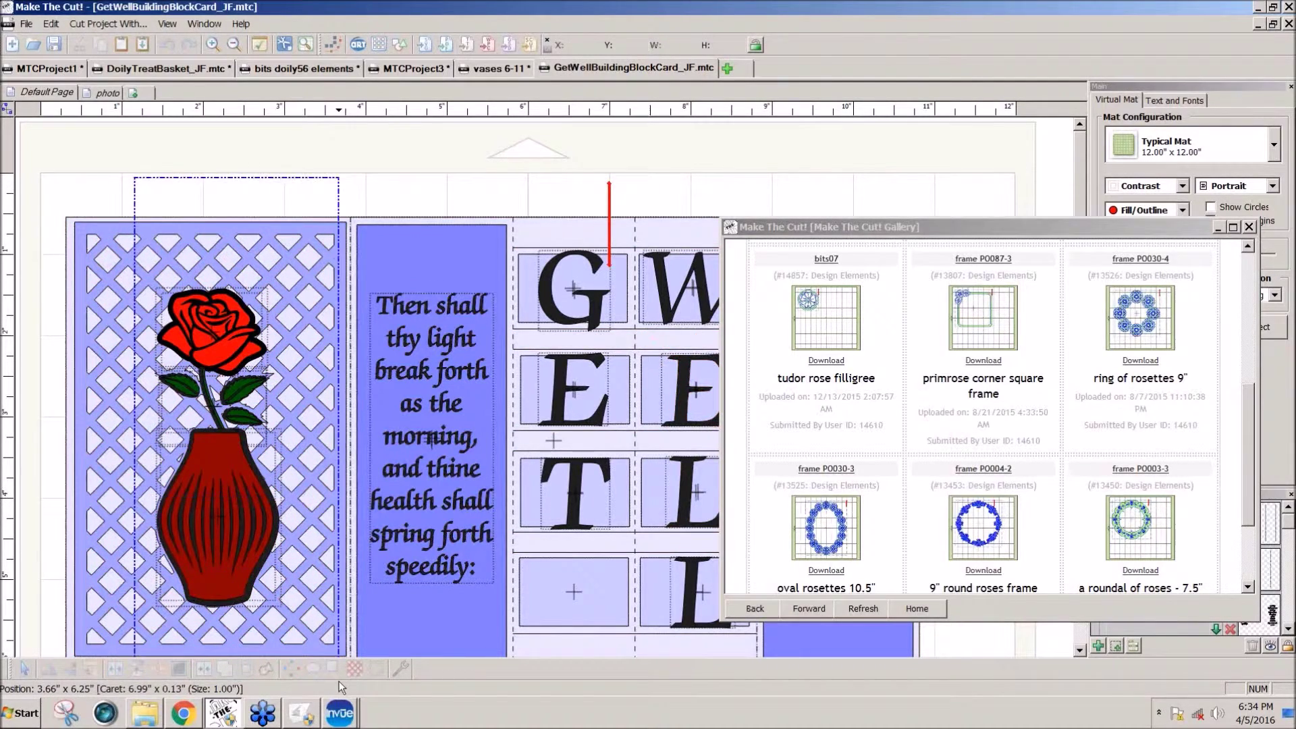
mouse_move(224, 571)
left_mouse_down()
mouse_move(468, 578)
mouse_move(456, 465)
mouse_move(428, 395)
mouse_move(594, 370)
mouse_move(591, 341)
mouse_move(432, 432)
mouse_move(285, 555)
mouse_move(243, 519)
mouse_move(224, 573)
left_mouse_up()
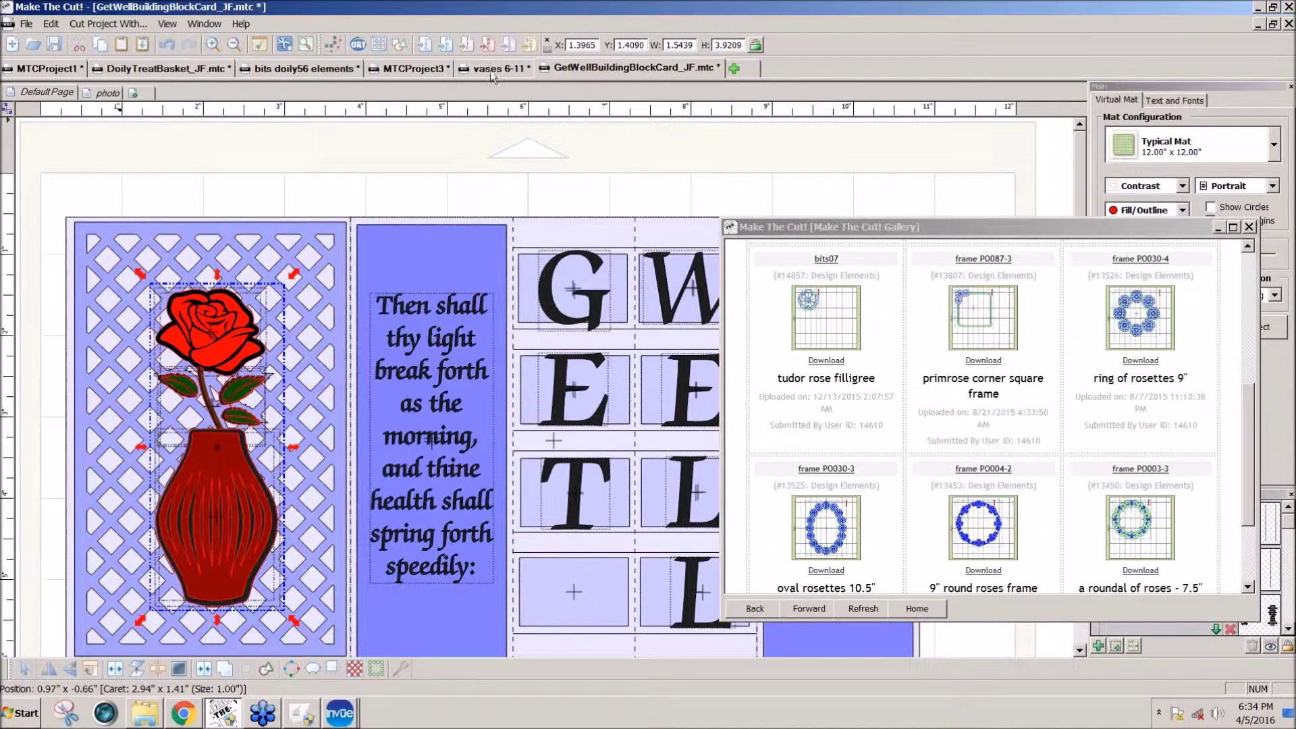
Step: Paste the rose-and-vase group into MTCProject3 and delete the striped vase
left_click(427, 71)
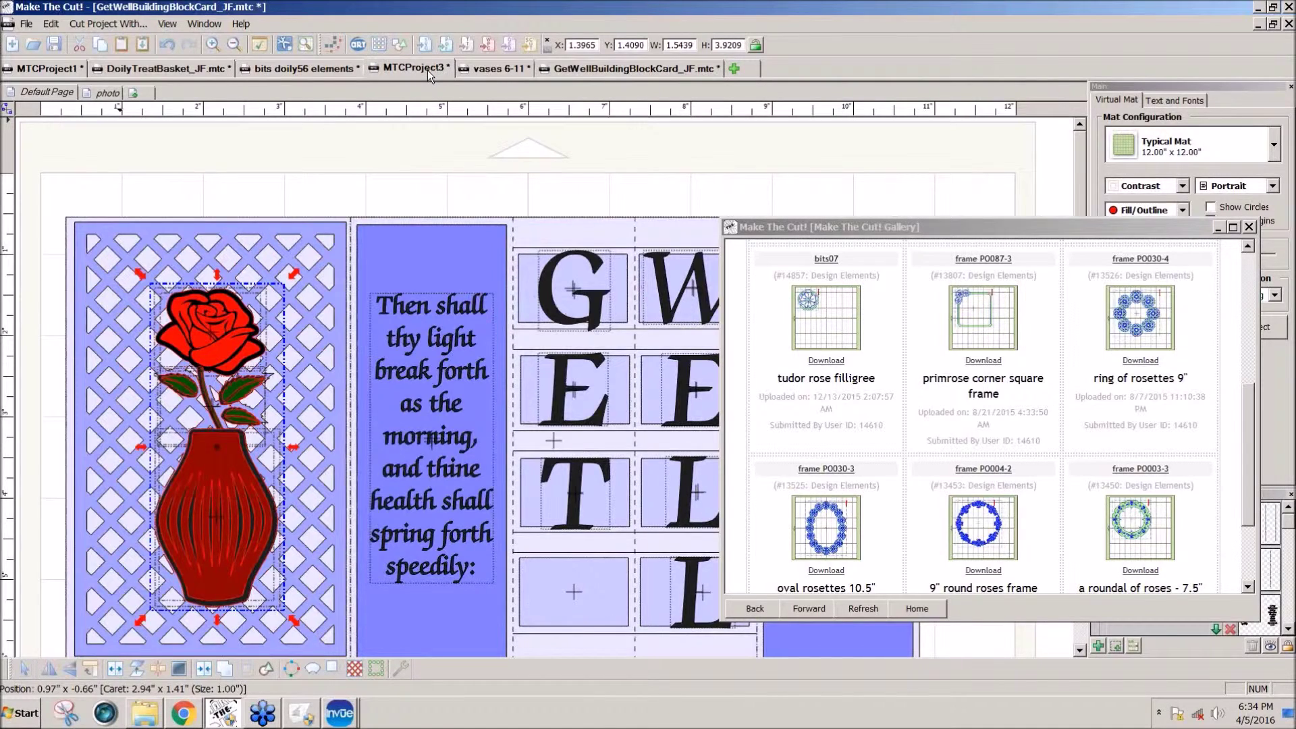
left_click(561, 578)
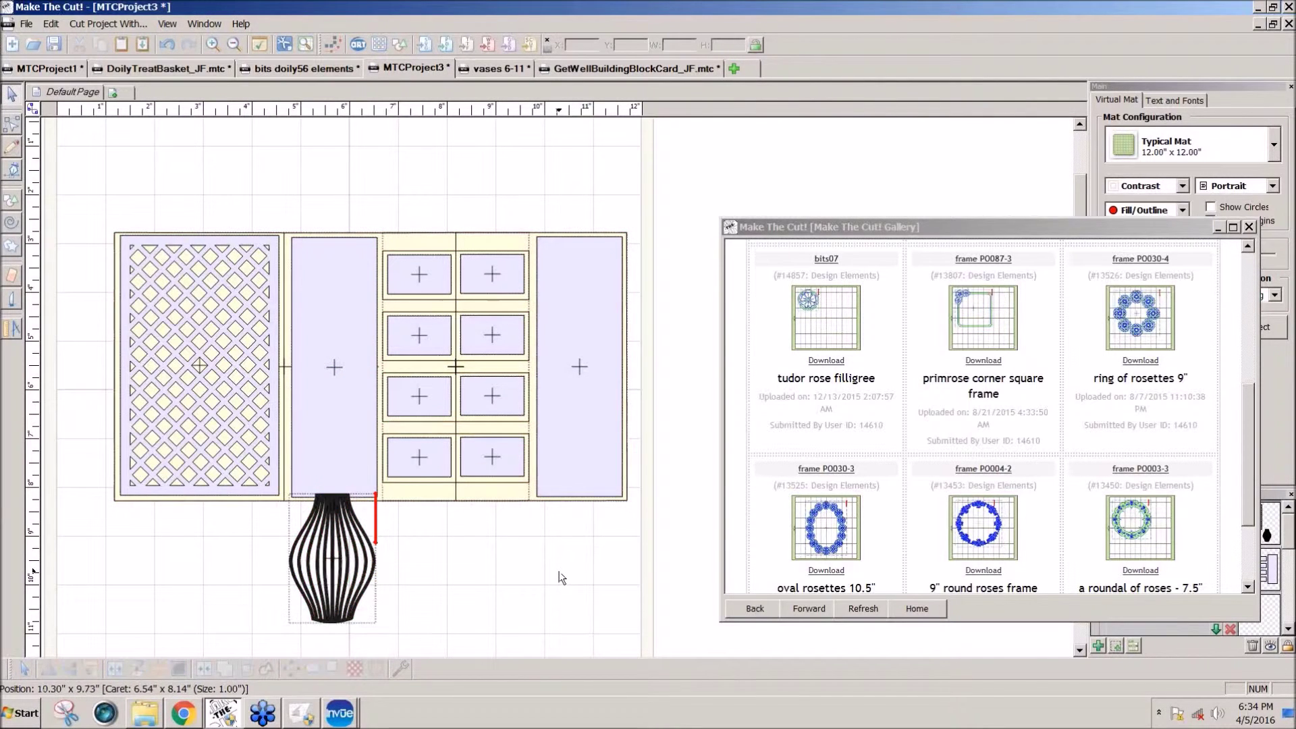
key("ctrl+v")
left_click(327, 579)
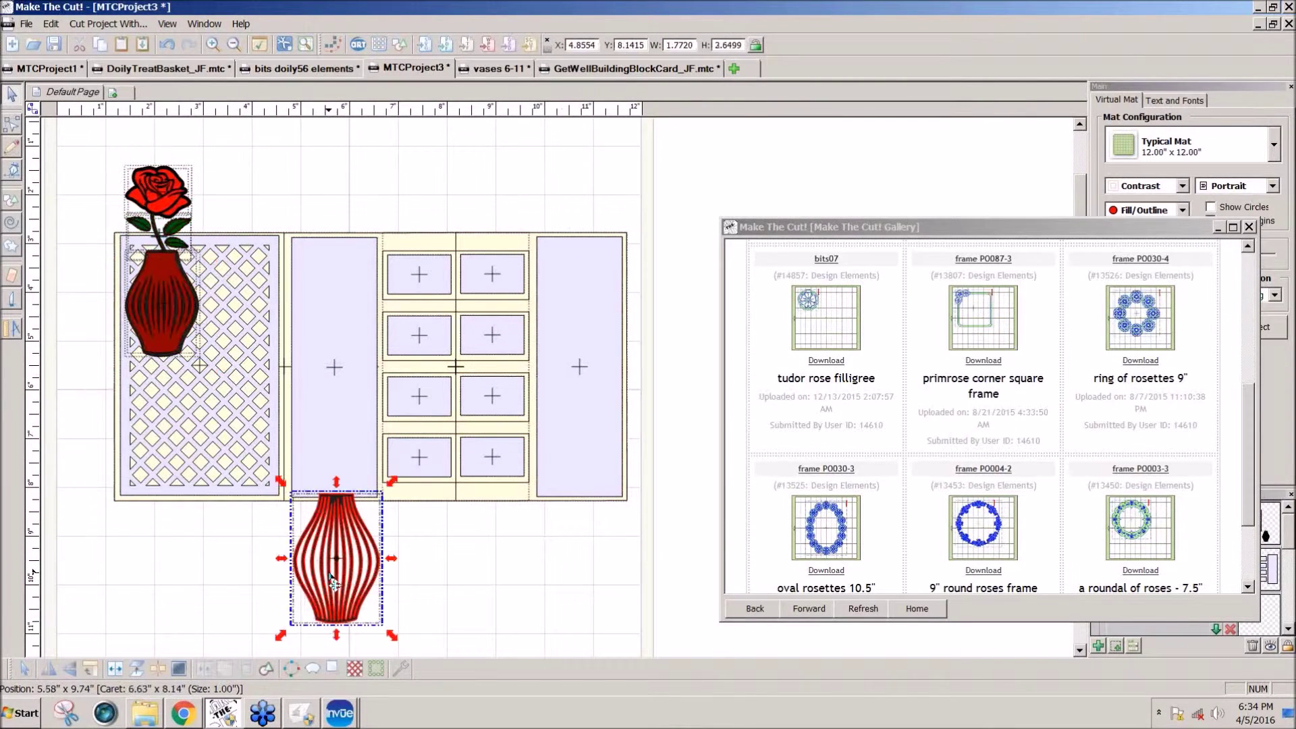
key("Delete")
Step: Move the rose-and-vase group beside the card, close the Gallery, and reselect the group
left_click_drag(114, 140, 235, 398)
left_click_drag(182, 324, 705, 378)
left_click(1249, 228)
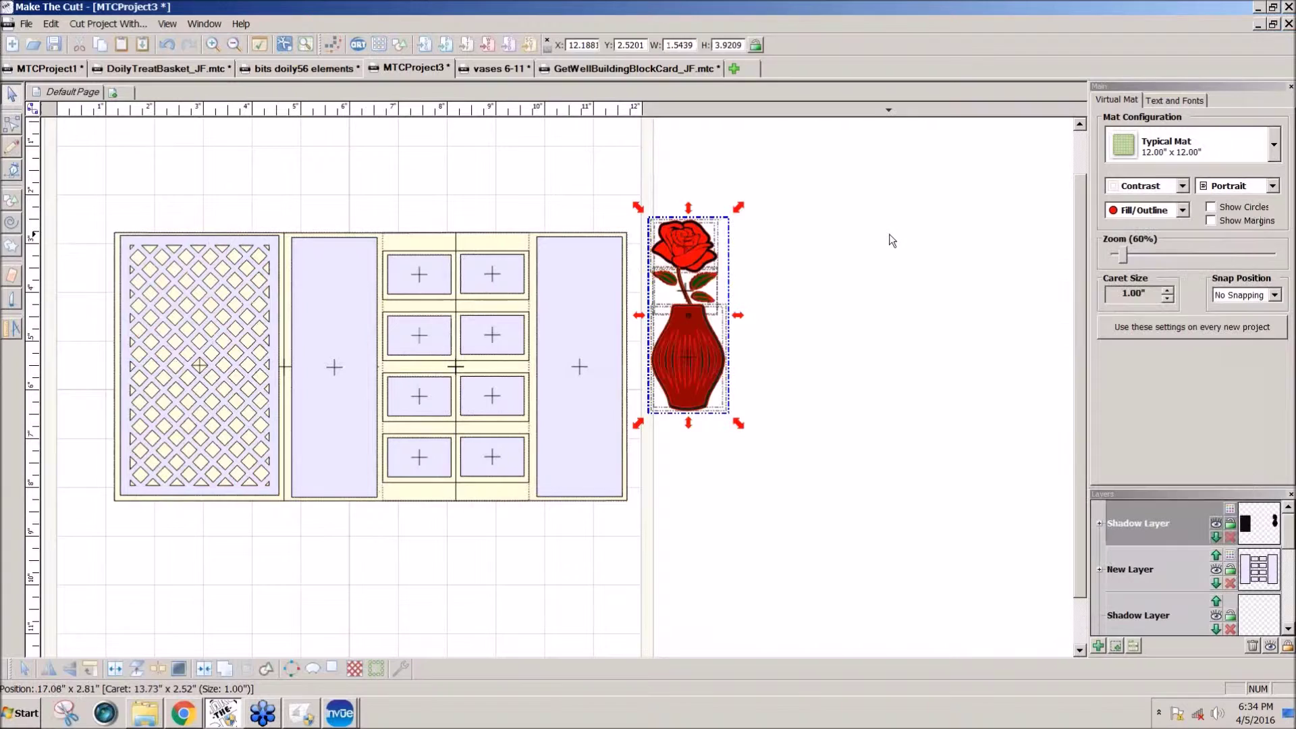
left_click(889, 234)
left_click_drag(621, 201, 822, 433)
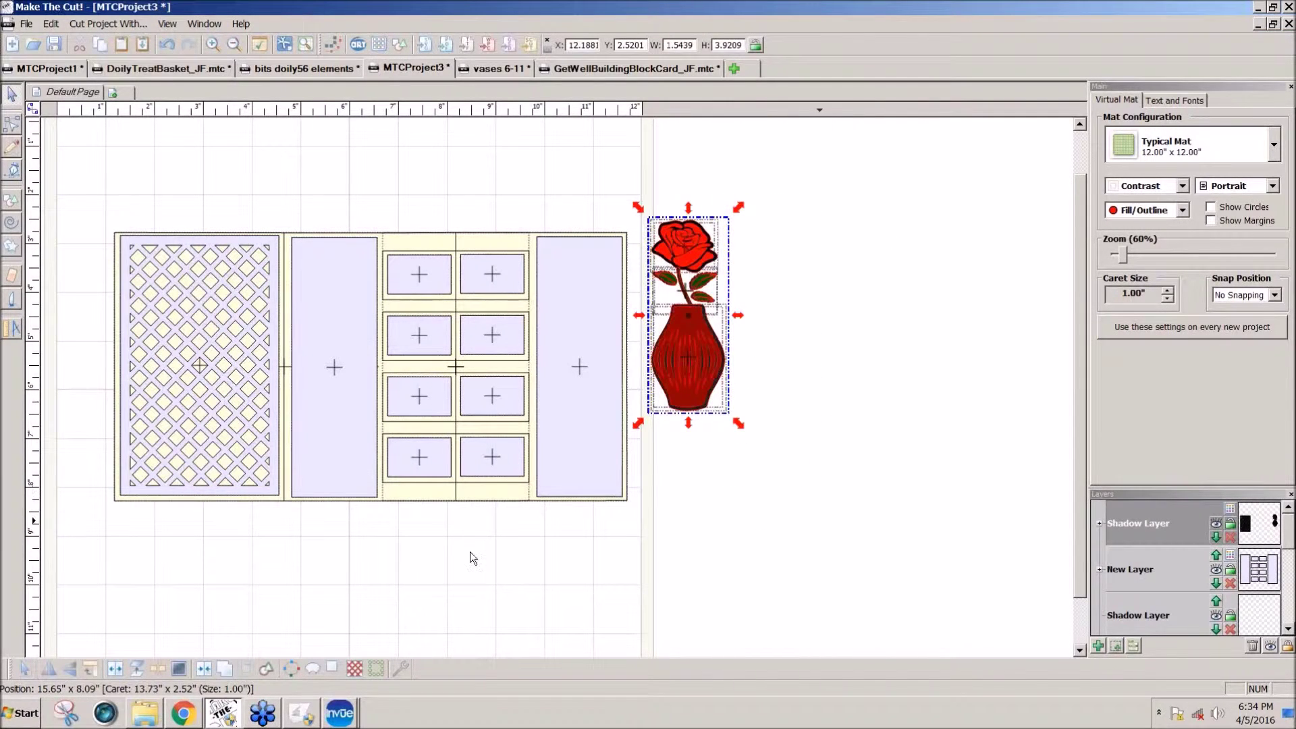
left_click(334, 674)
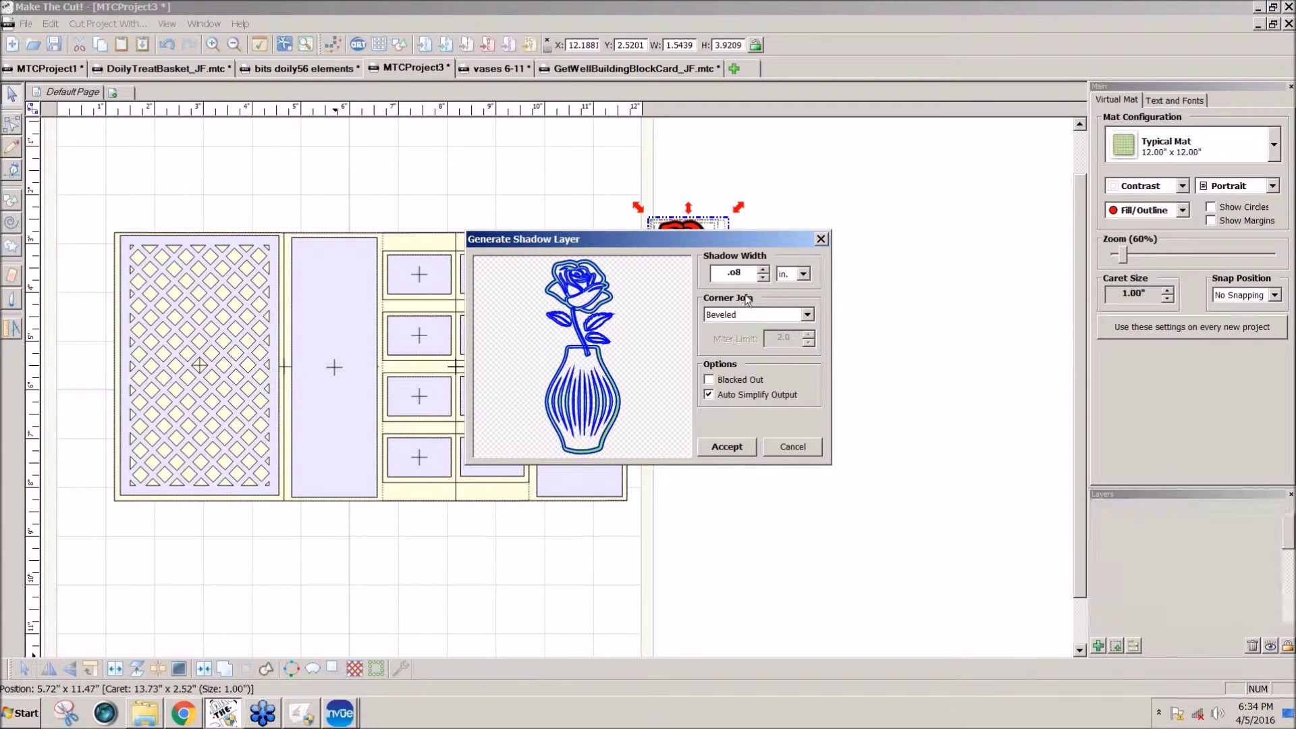
Step: Add a 0.08-inch beveled black shadow layer around the red rose-and-vase group
left_click_drag(731, 241, 1002, 314)
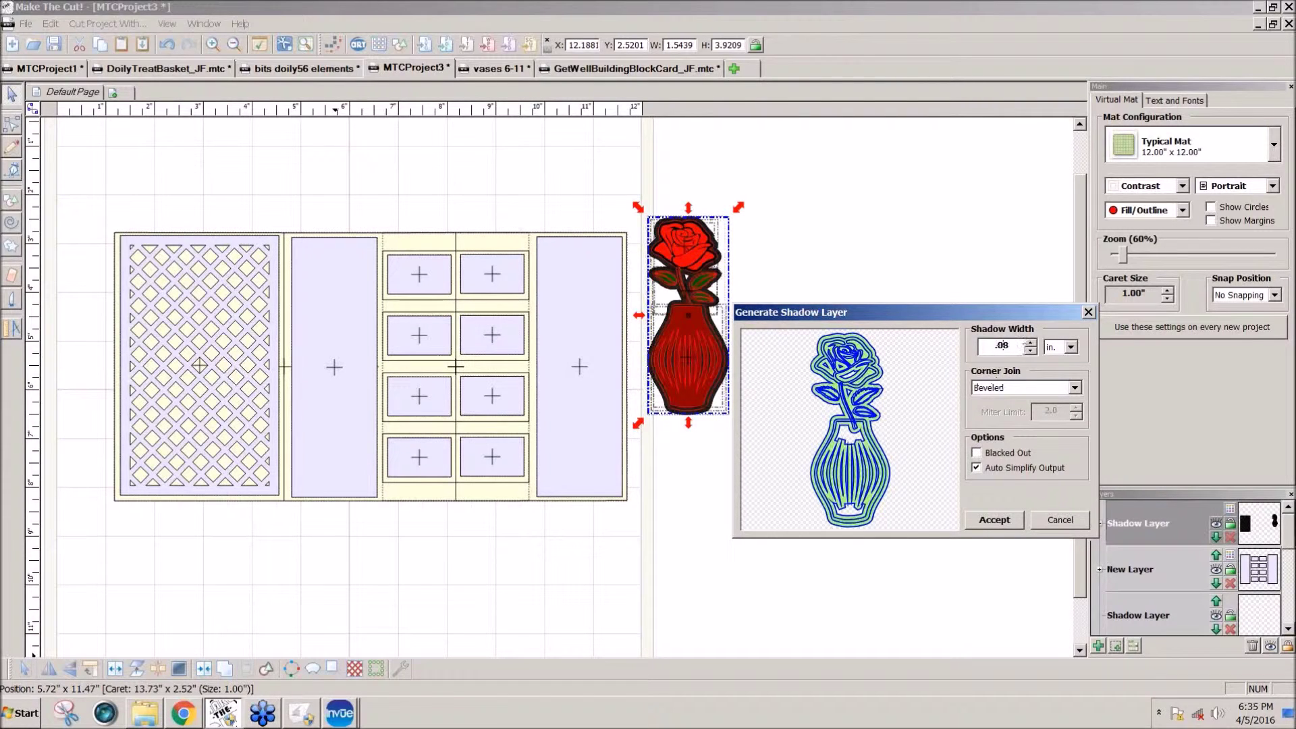
left_click(1012, 525)
left_click(837, 446)
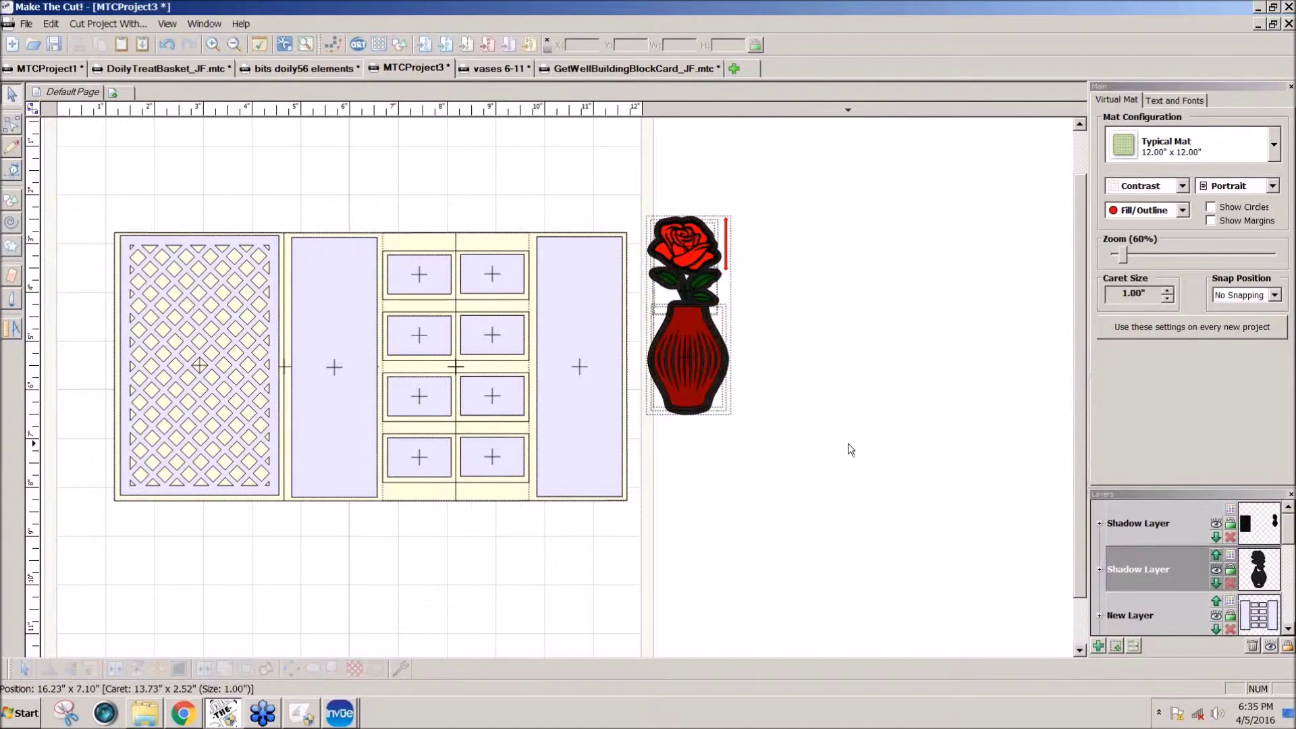
Step: Fill the black shadow's inner holes into a solid silhouette and generate a -0.02-inch inset shadow from it
left_click_drag(685, 413, 852, 535)
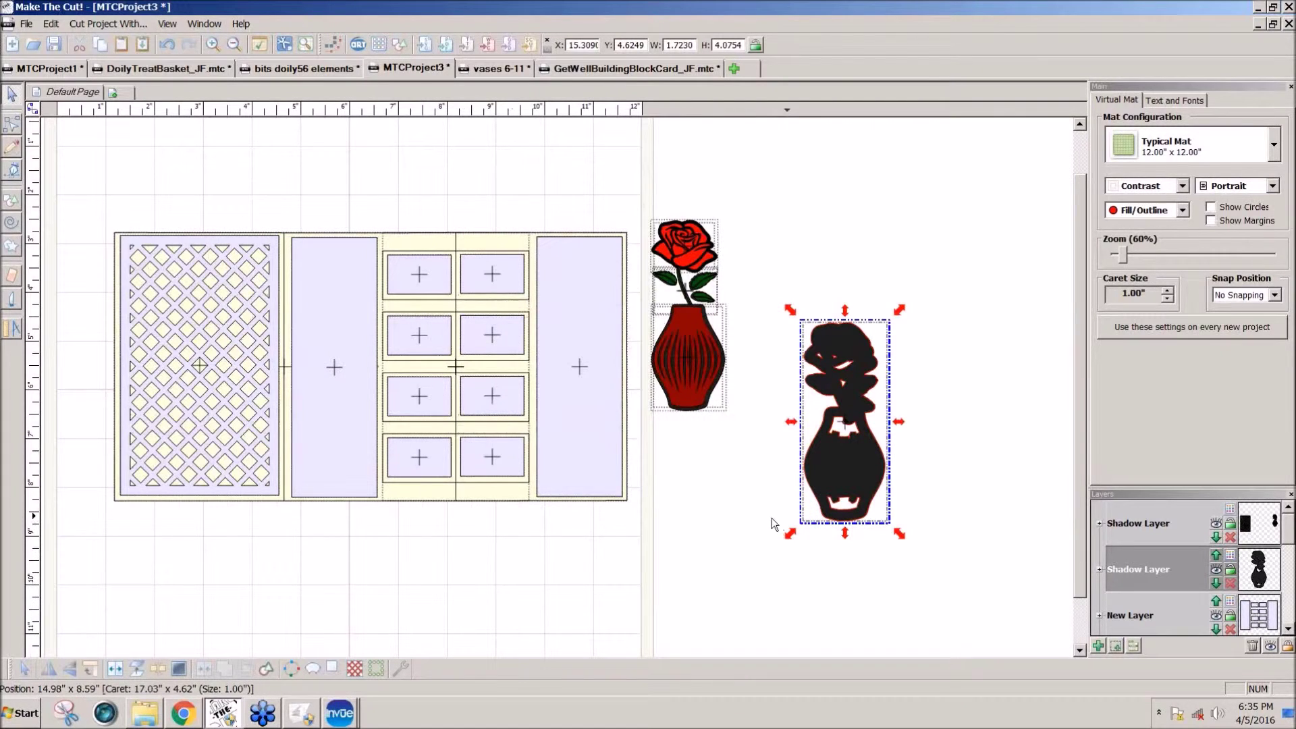
left_click(178, 668)
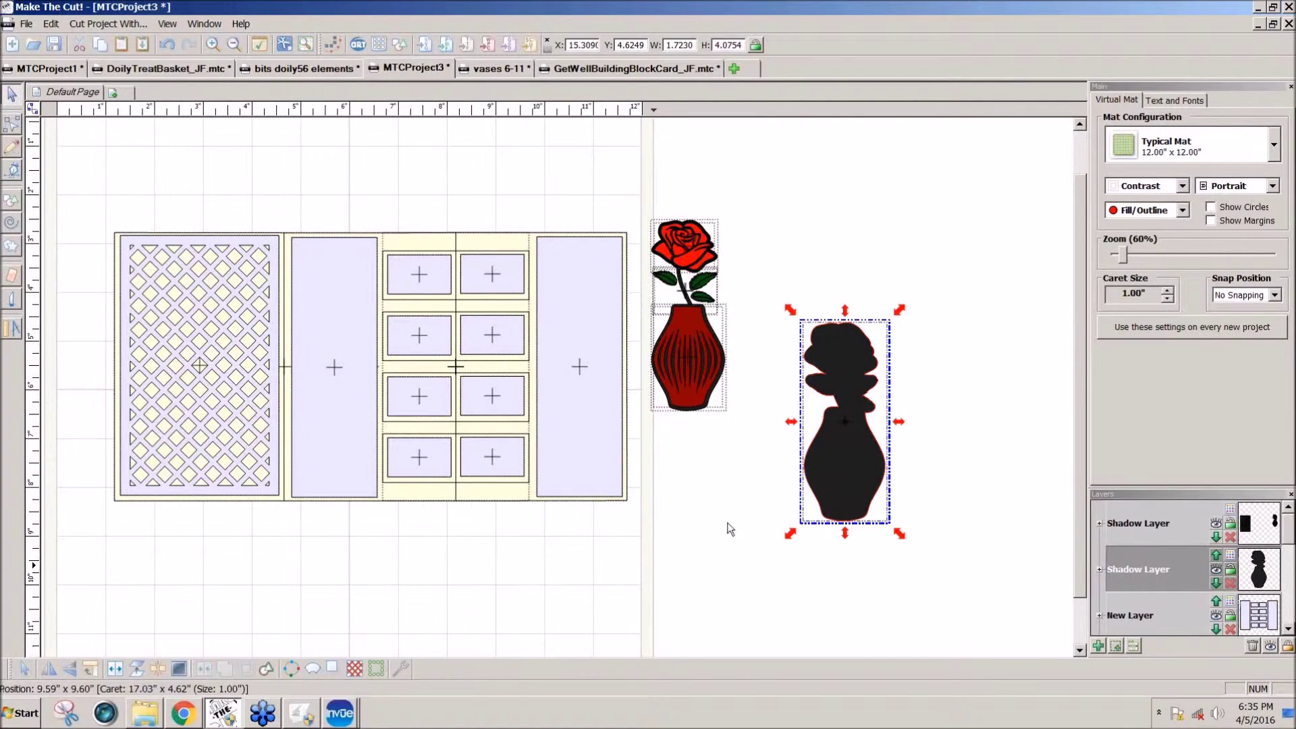
left_click(331, 669)
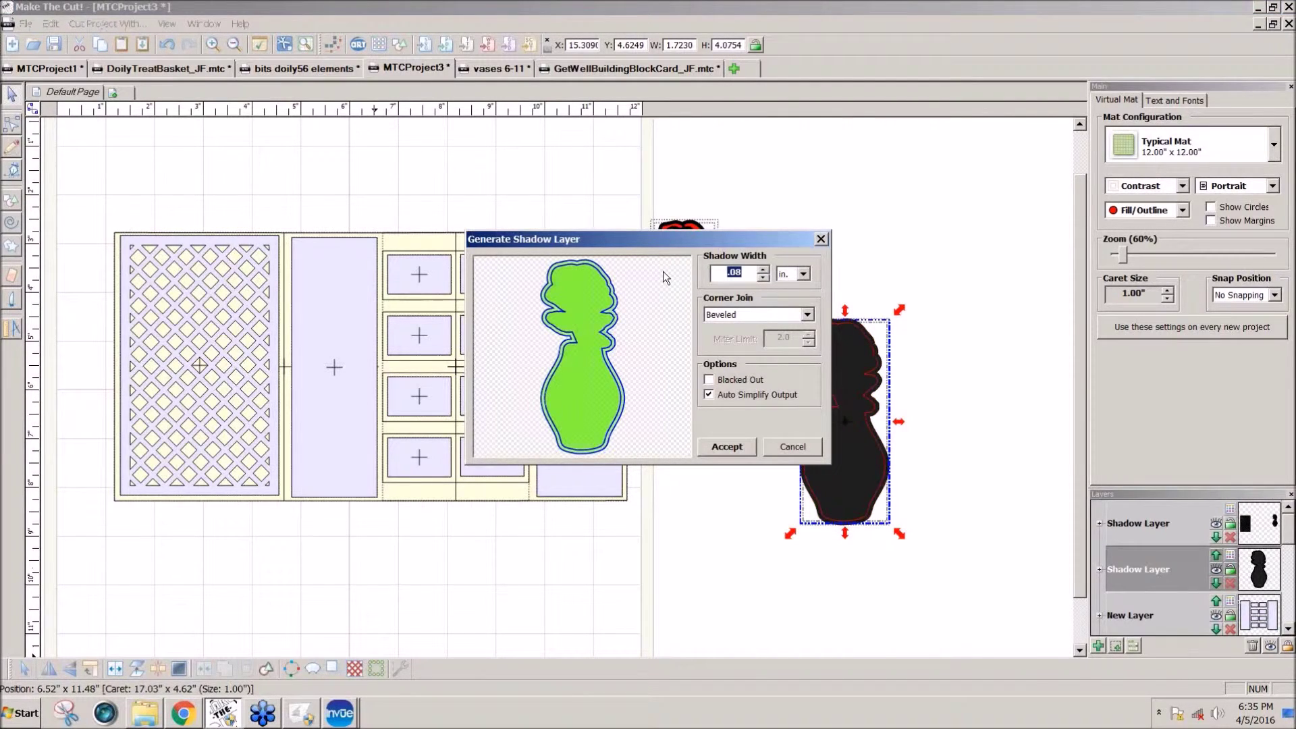
type("1")
left_click(726, 446)
Step: Weld the inset vase silhouette into the lattice panel and lay the red rose-and-vase over the cutout
left_click_drag(849, 473, 208, 427)
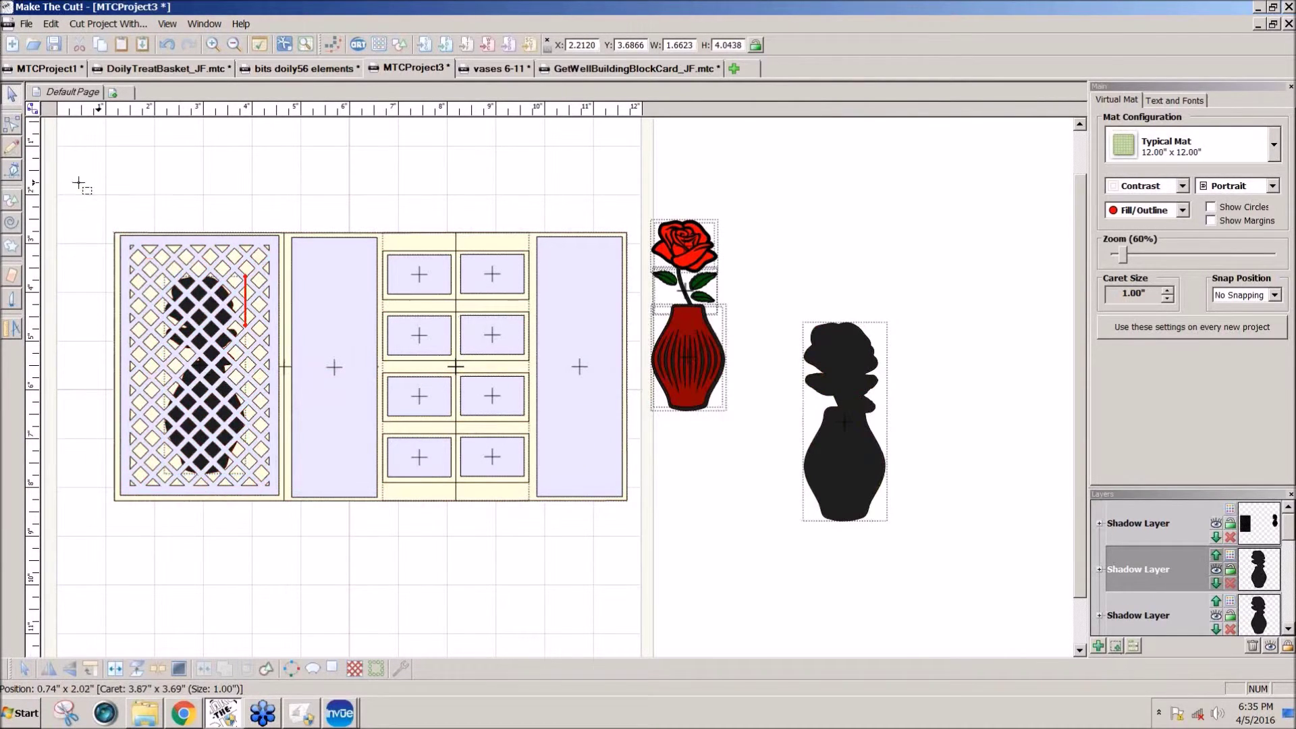
left_click_drag(78, 182, 282, 544)
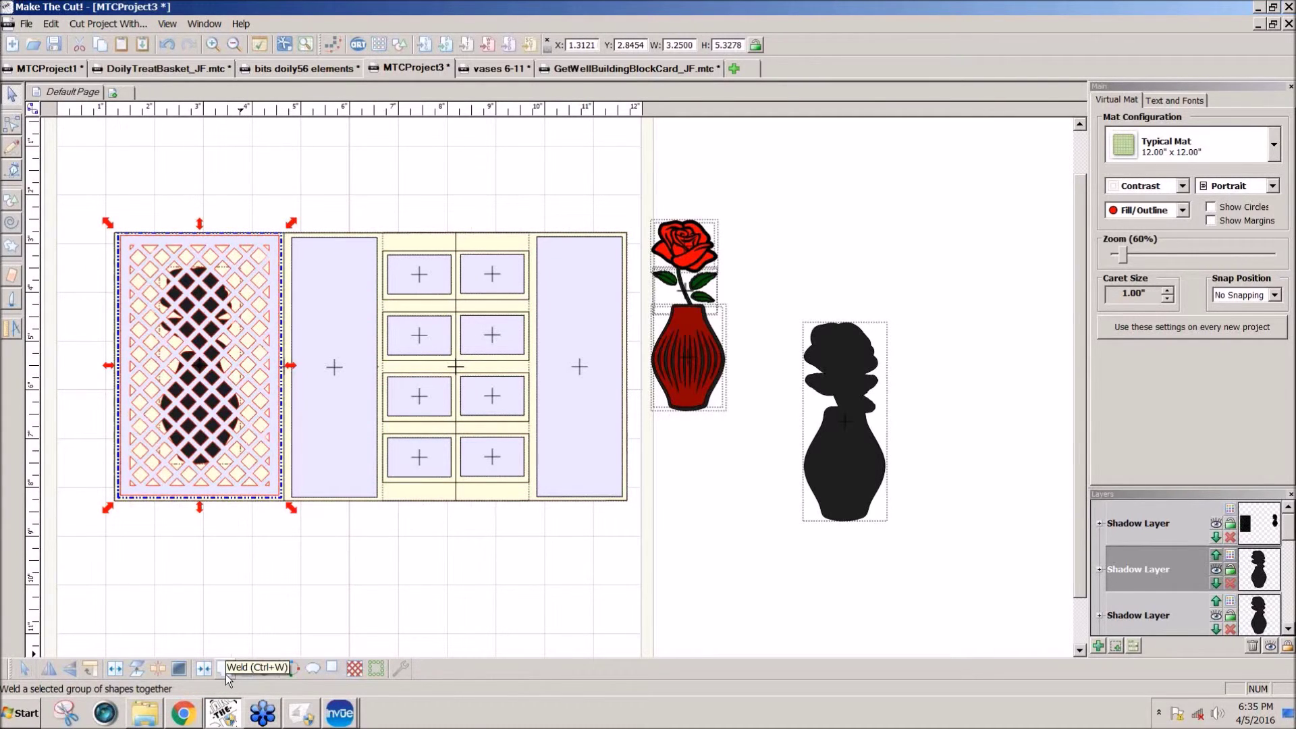
left_click(227, 677)
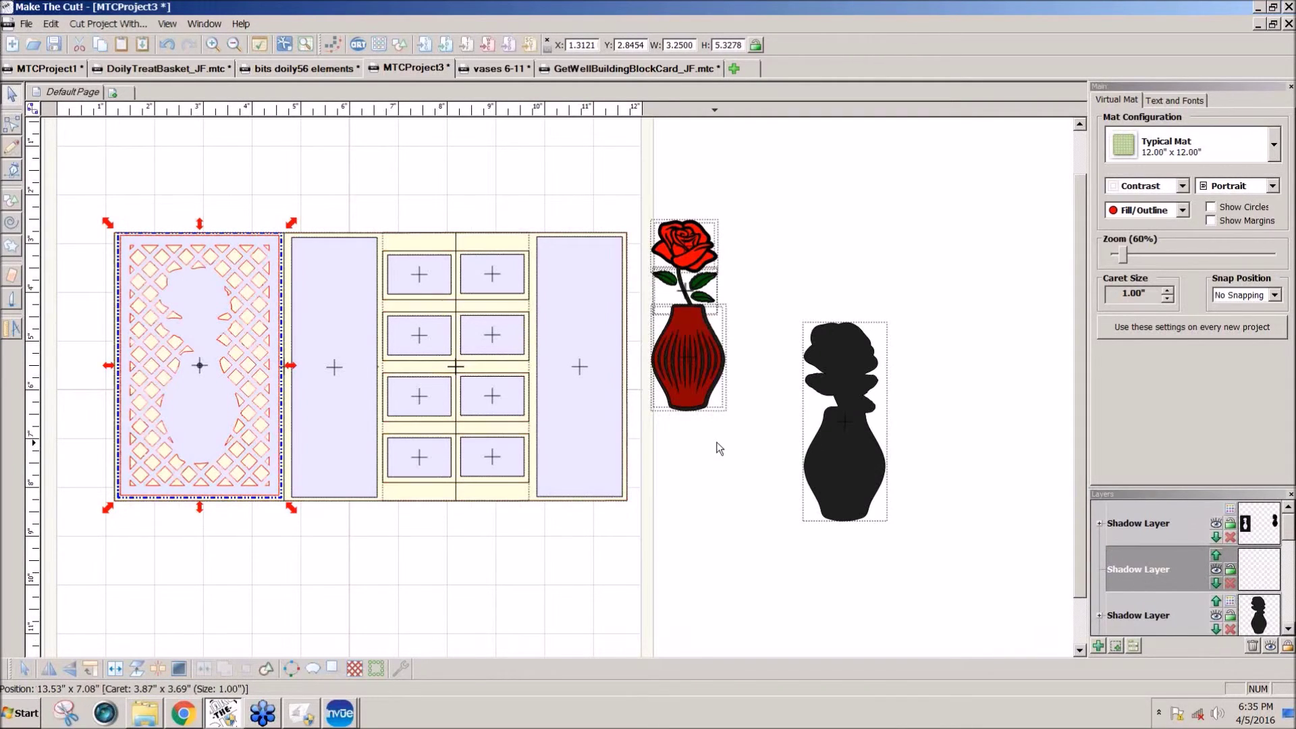
left_click_drag(638, 192, 785, 439)
left_click_drag(708, 384, 222, 440)
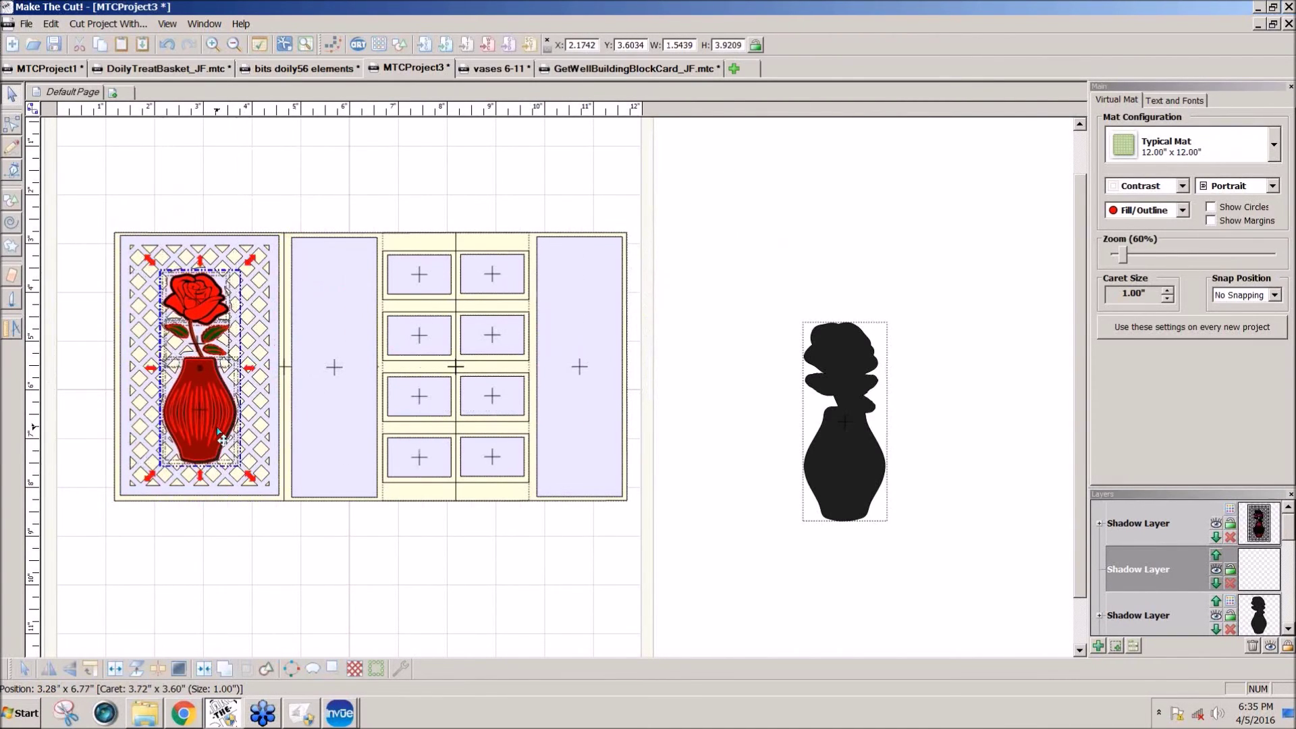